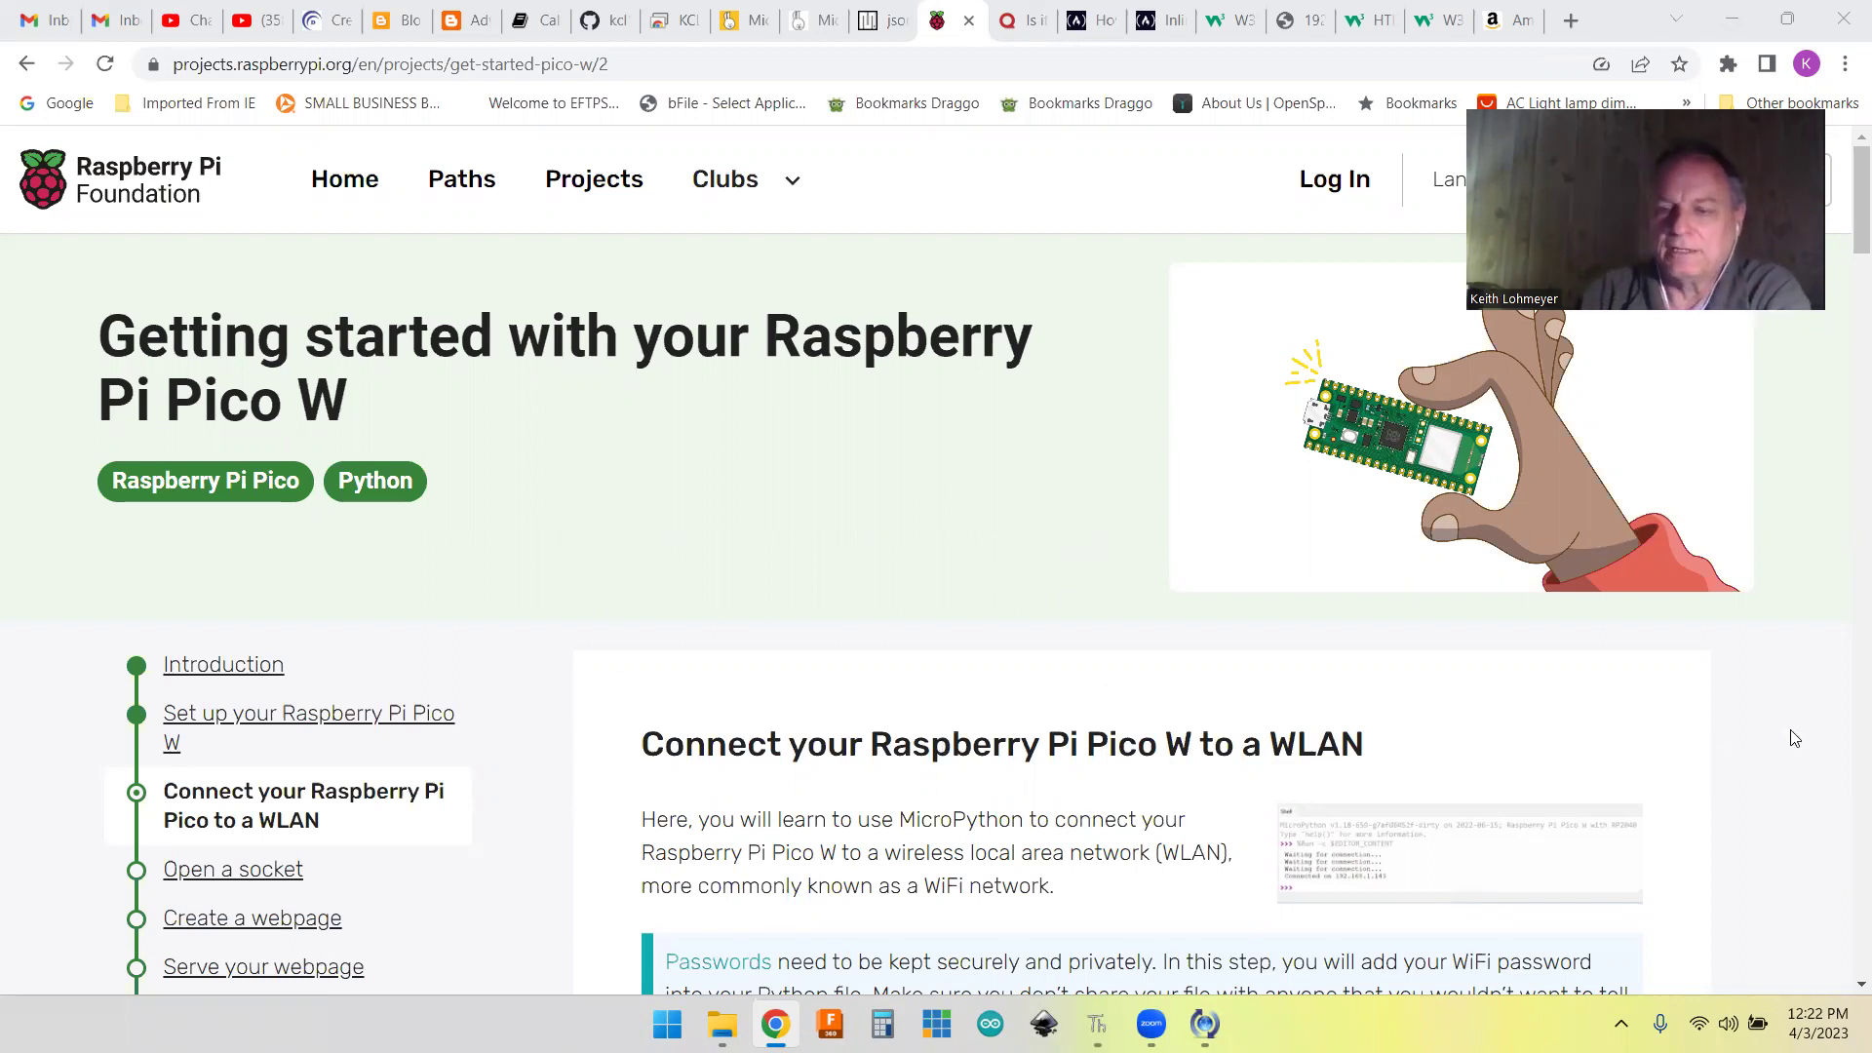
scroll(1792, 734, down, 2)
scroll(1793, 734, down, 3)
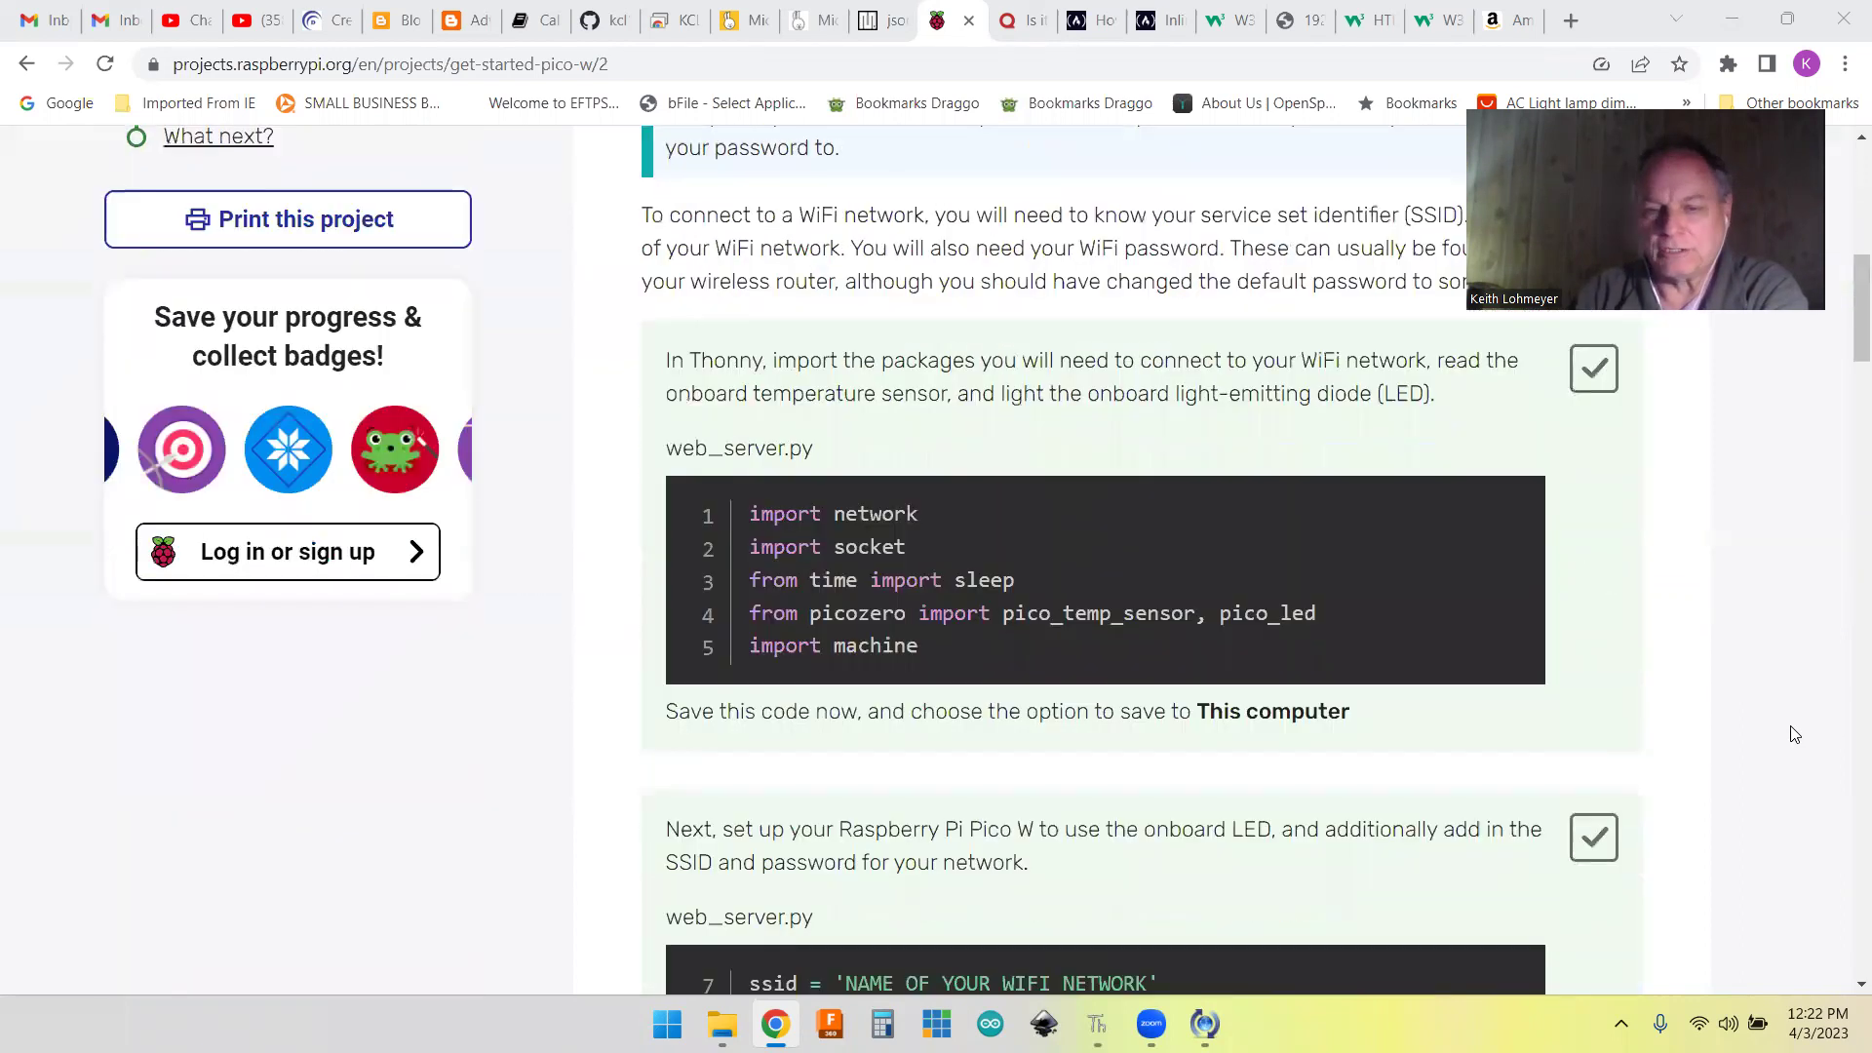
scroll(1794, 734, down, 2)
scroll(1792, 734, down, 1)
scroll(1793, 734, down, 3)
scroll(1793, 735, down, 2)
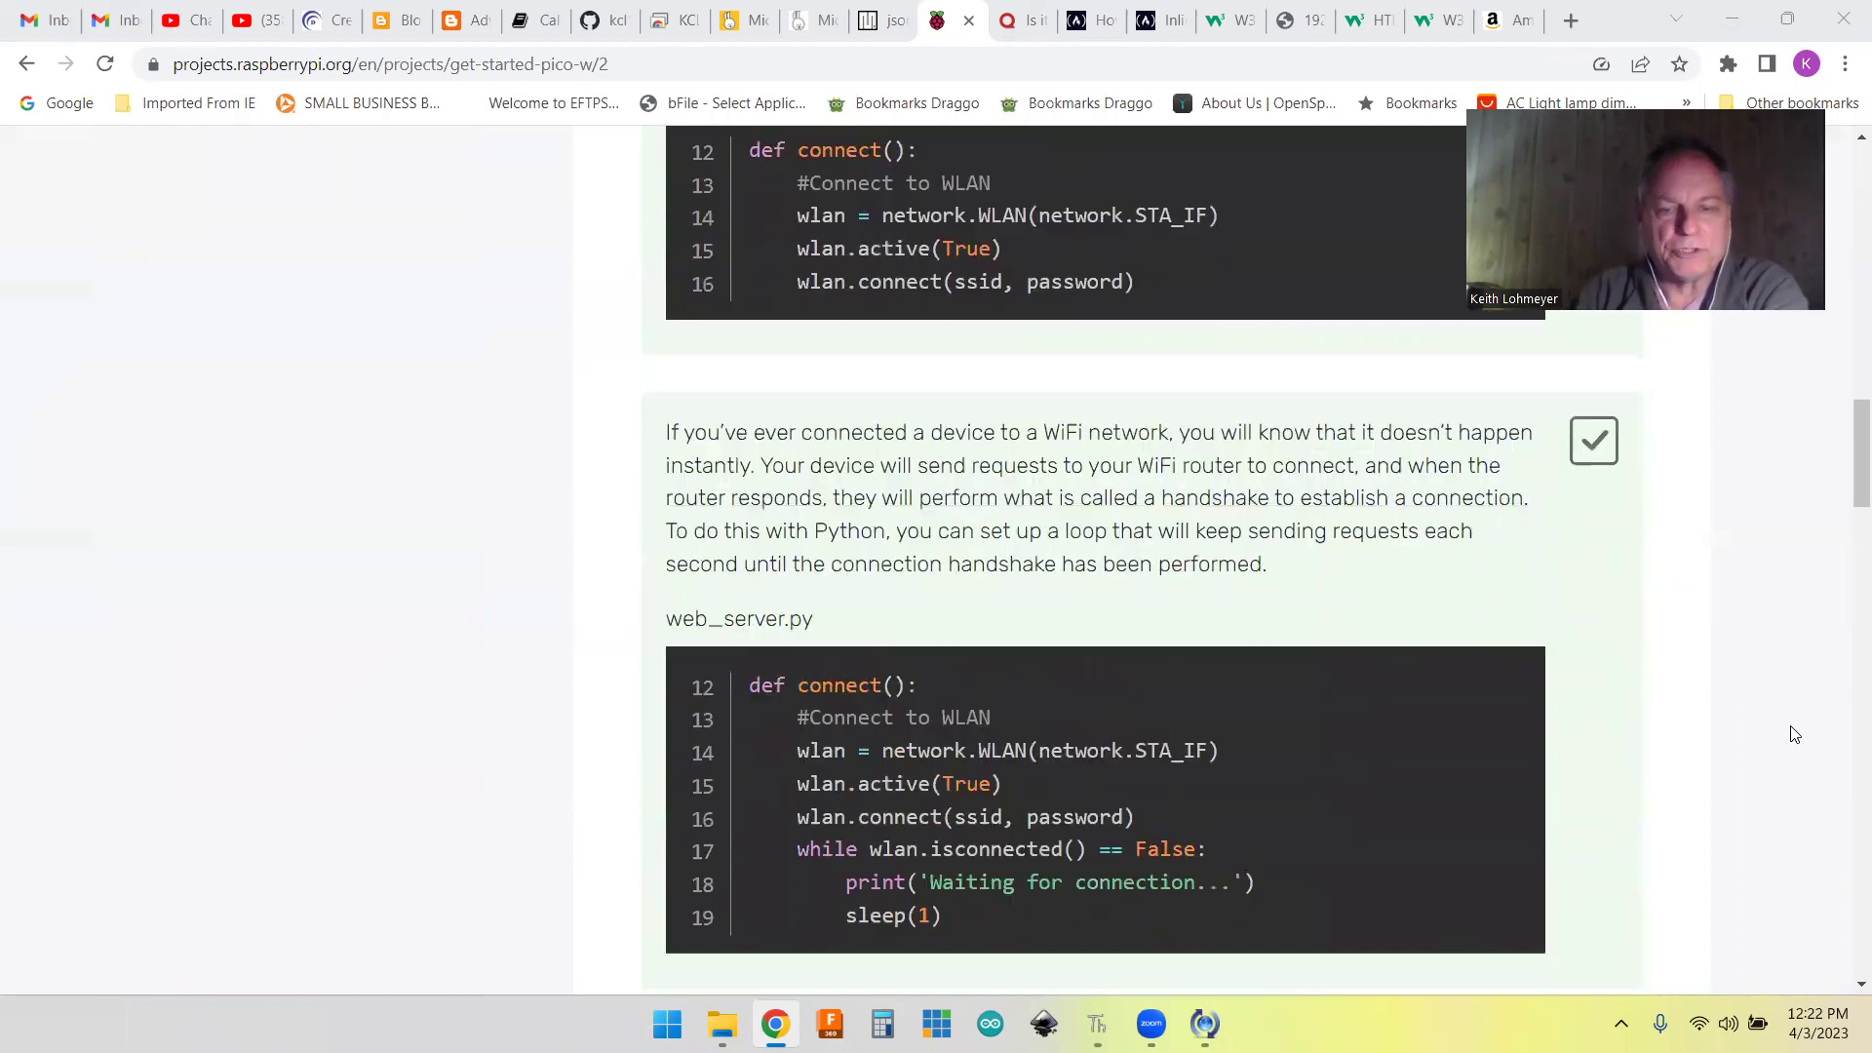
scroll(1793, 734, down, 1)
scroll(1792, 734, down, 1)
scroll(1792, 734, down, 1)
scroll(1794, 734, down, 2)
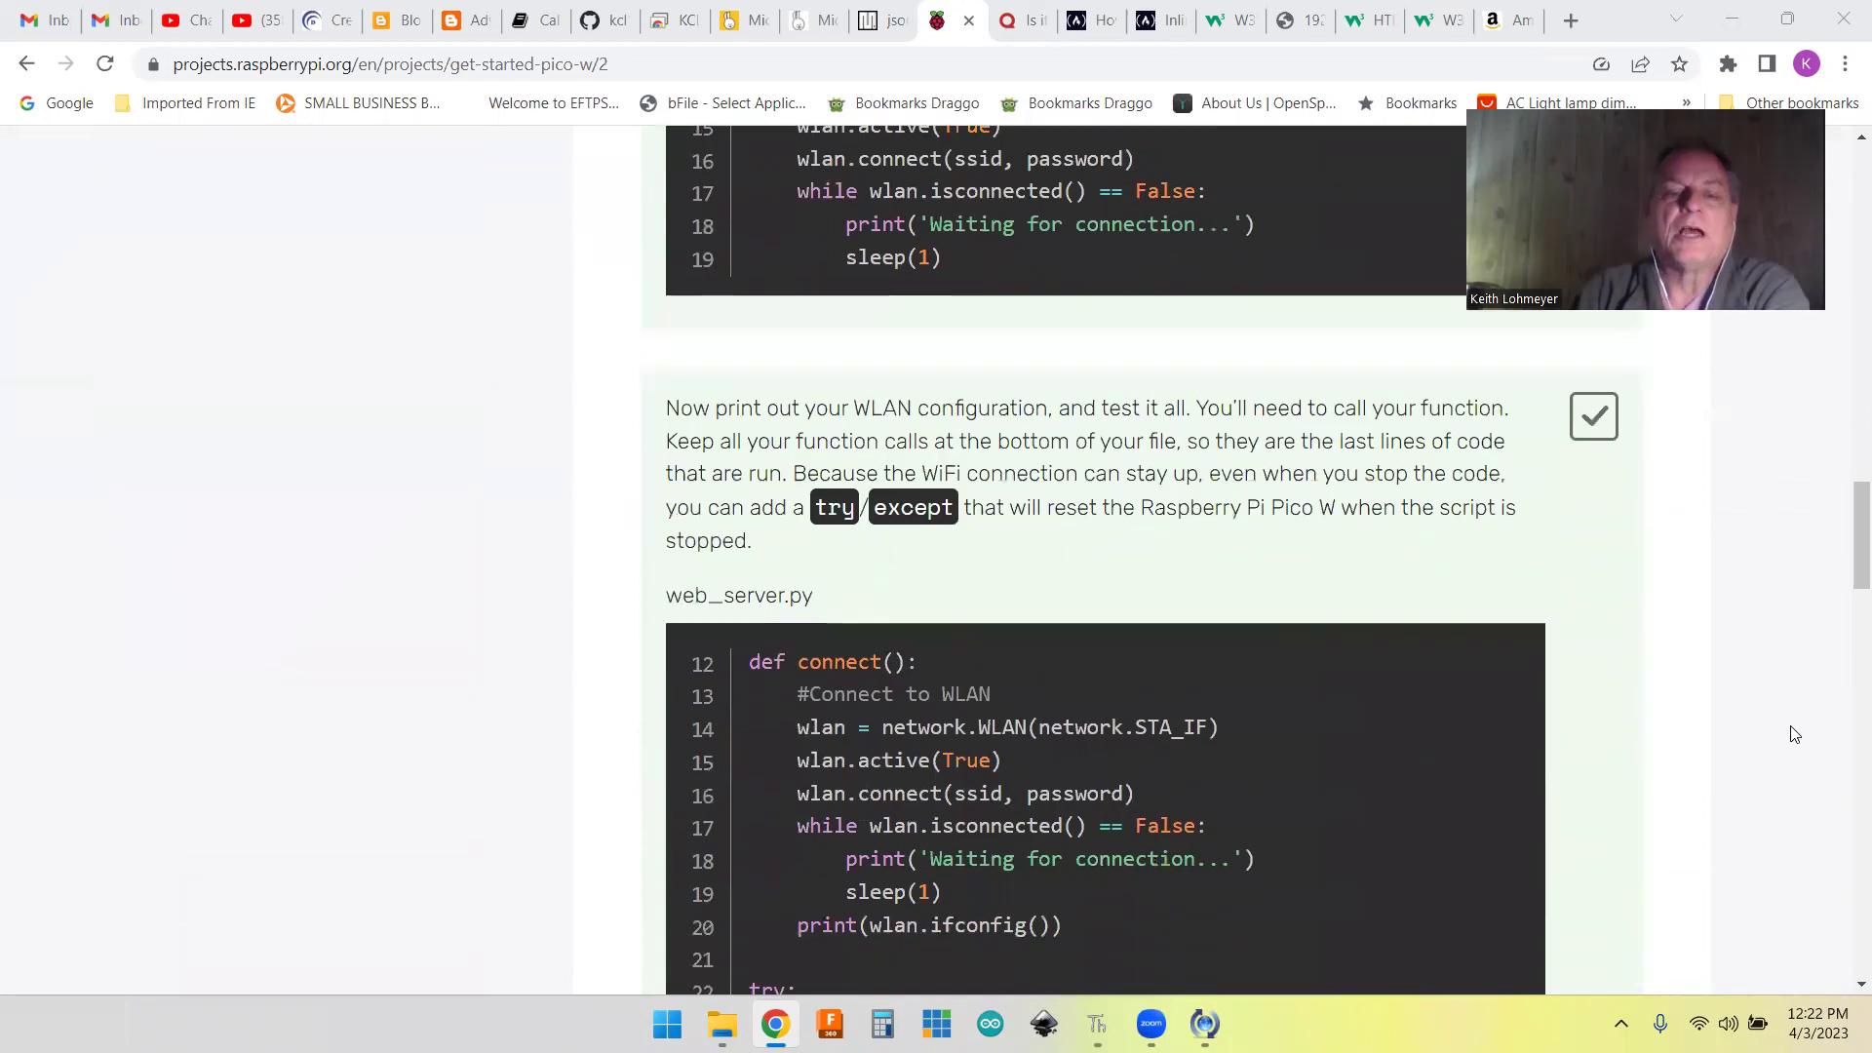
scroll(1794, 735, down, 1)
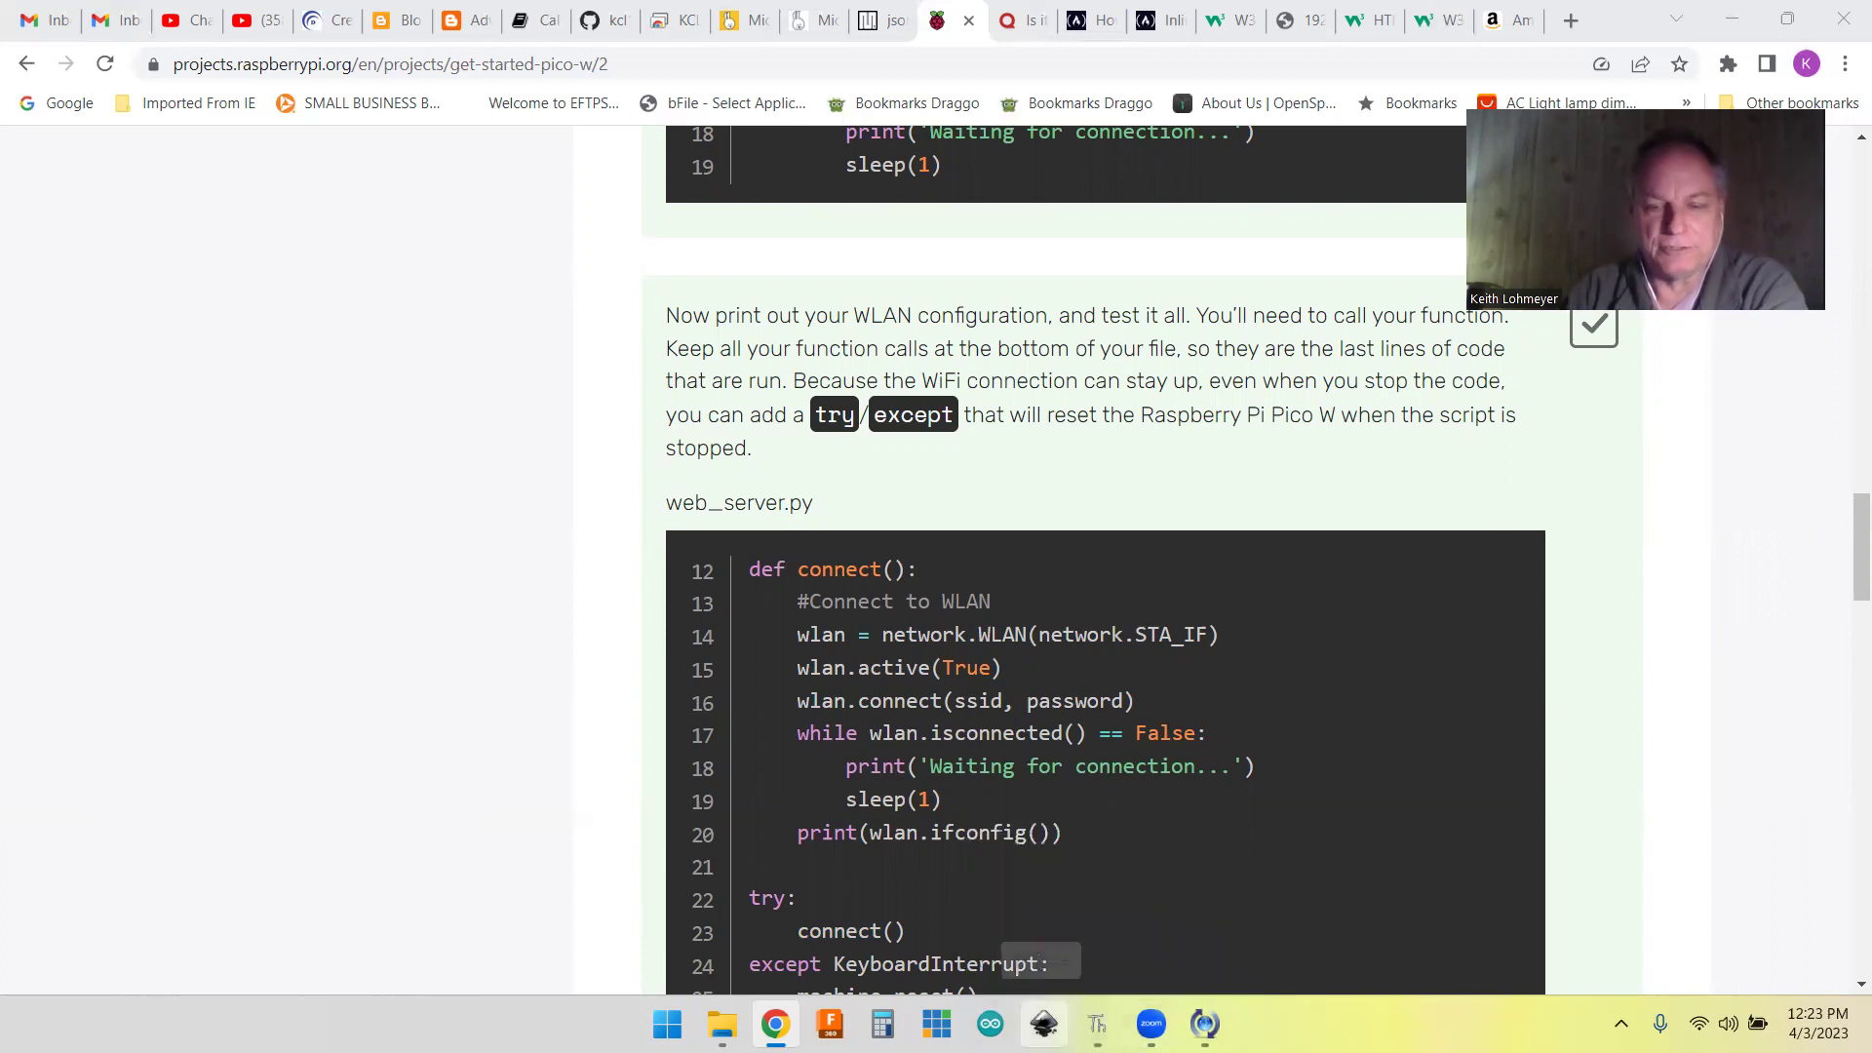
Narrow the myWifi.py Thonny window and move it left beside the tutorial page
click(1096, 1021)
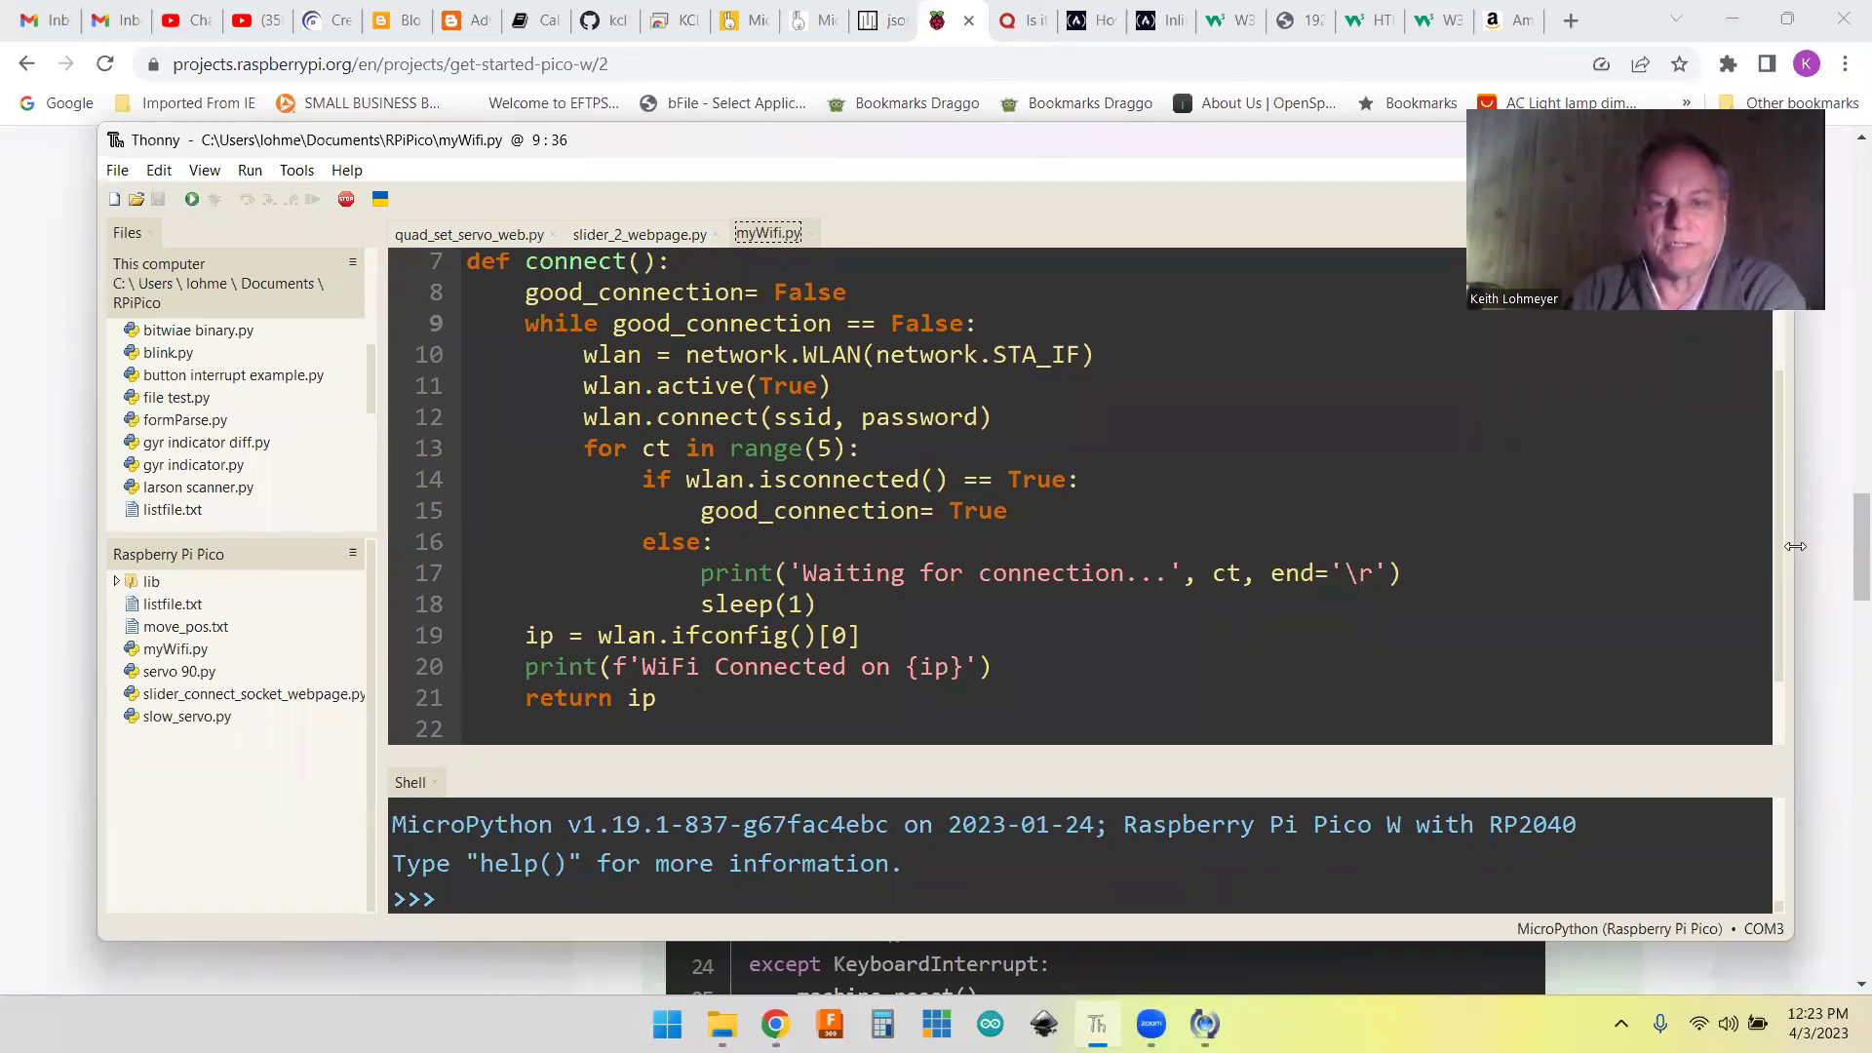
drag(1795, 546, 1501, 541)
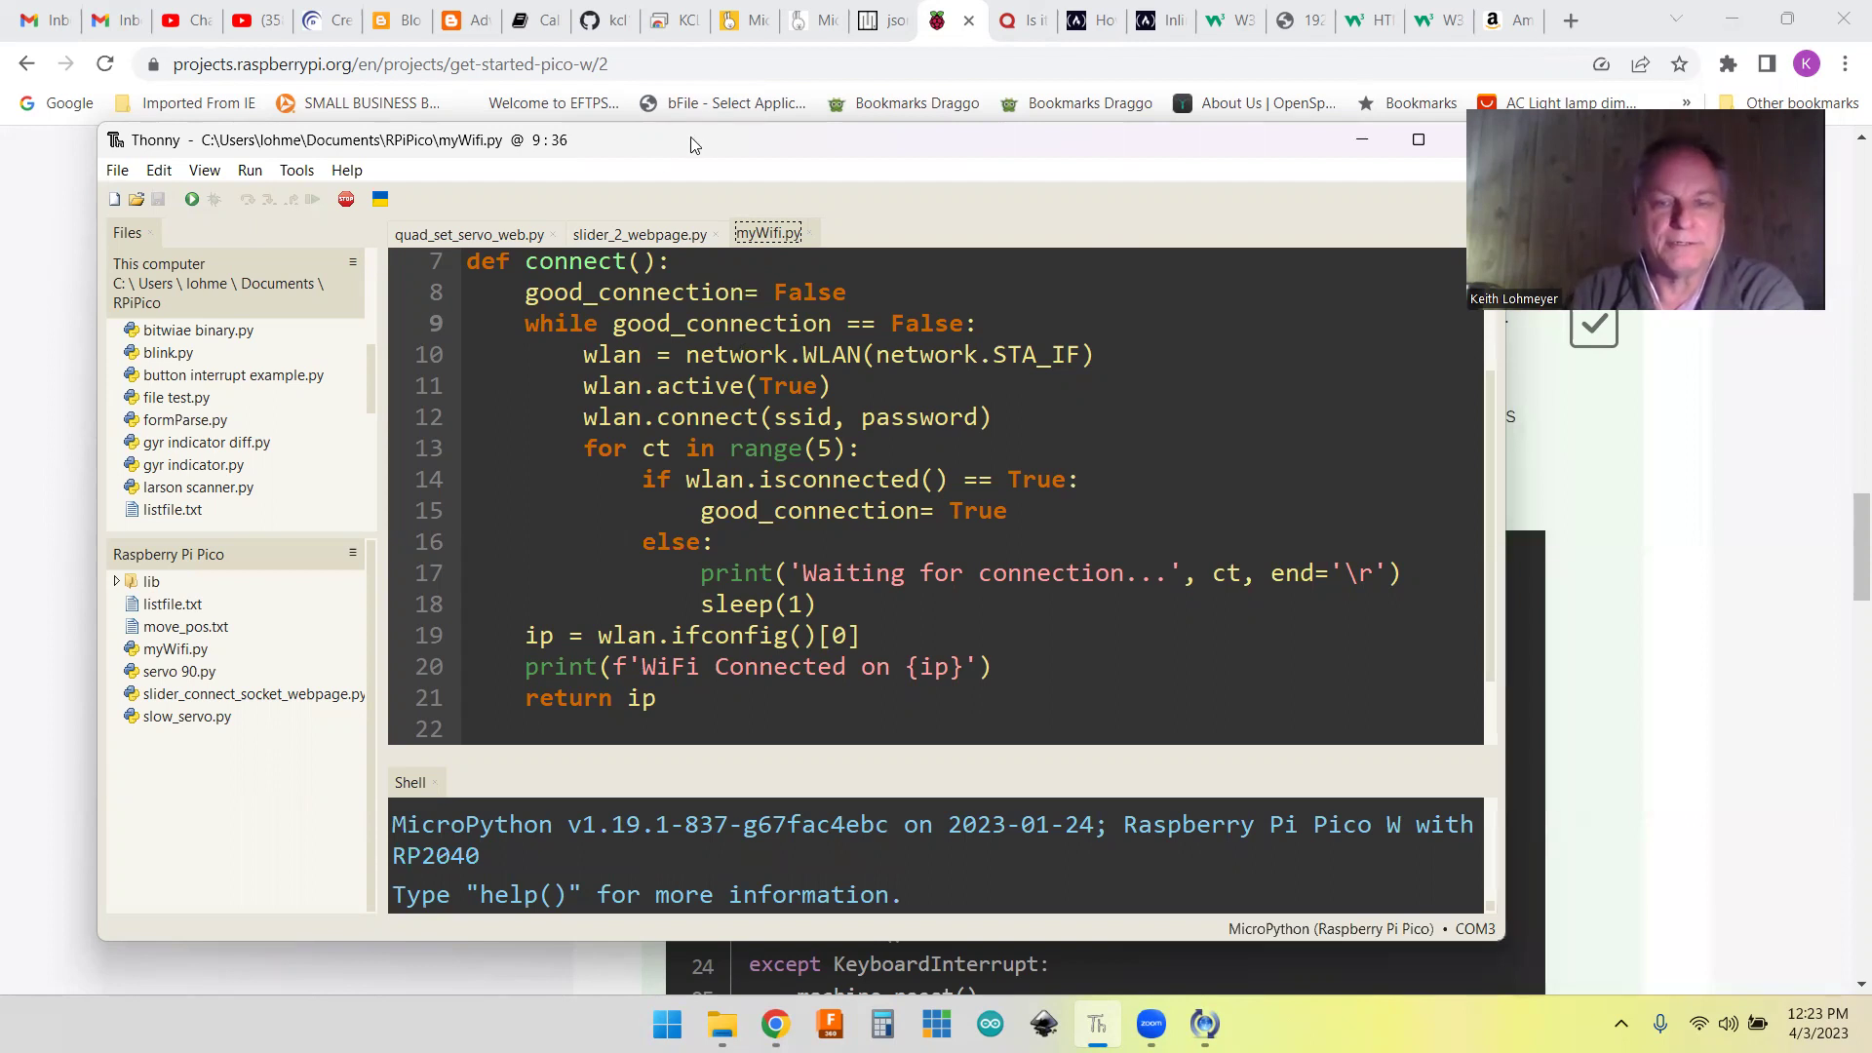
drag(692, 143, 567, 163)
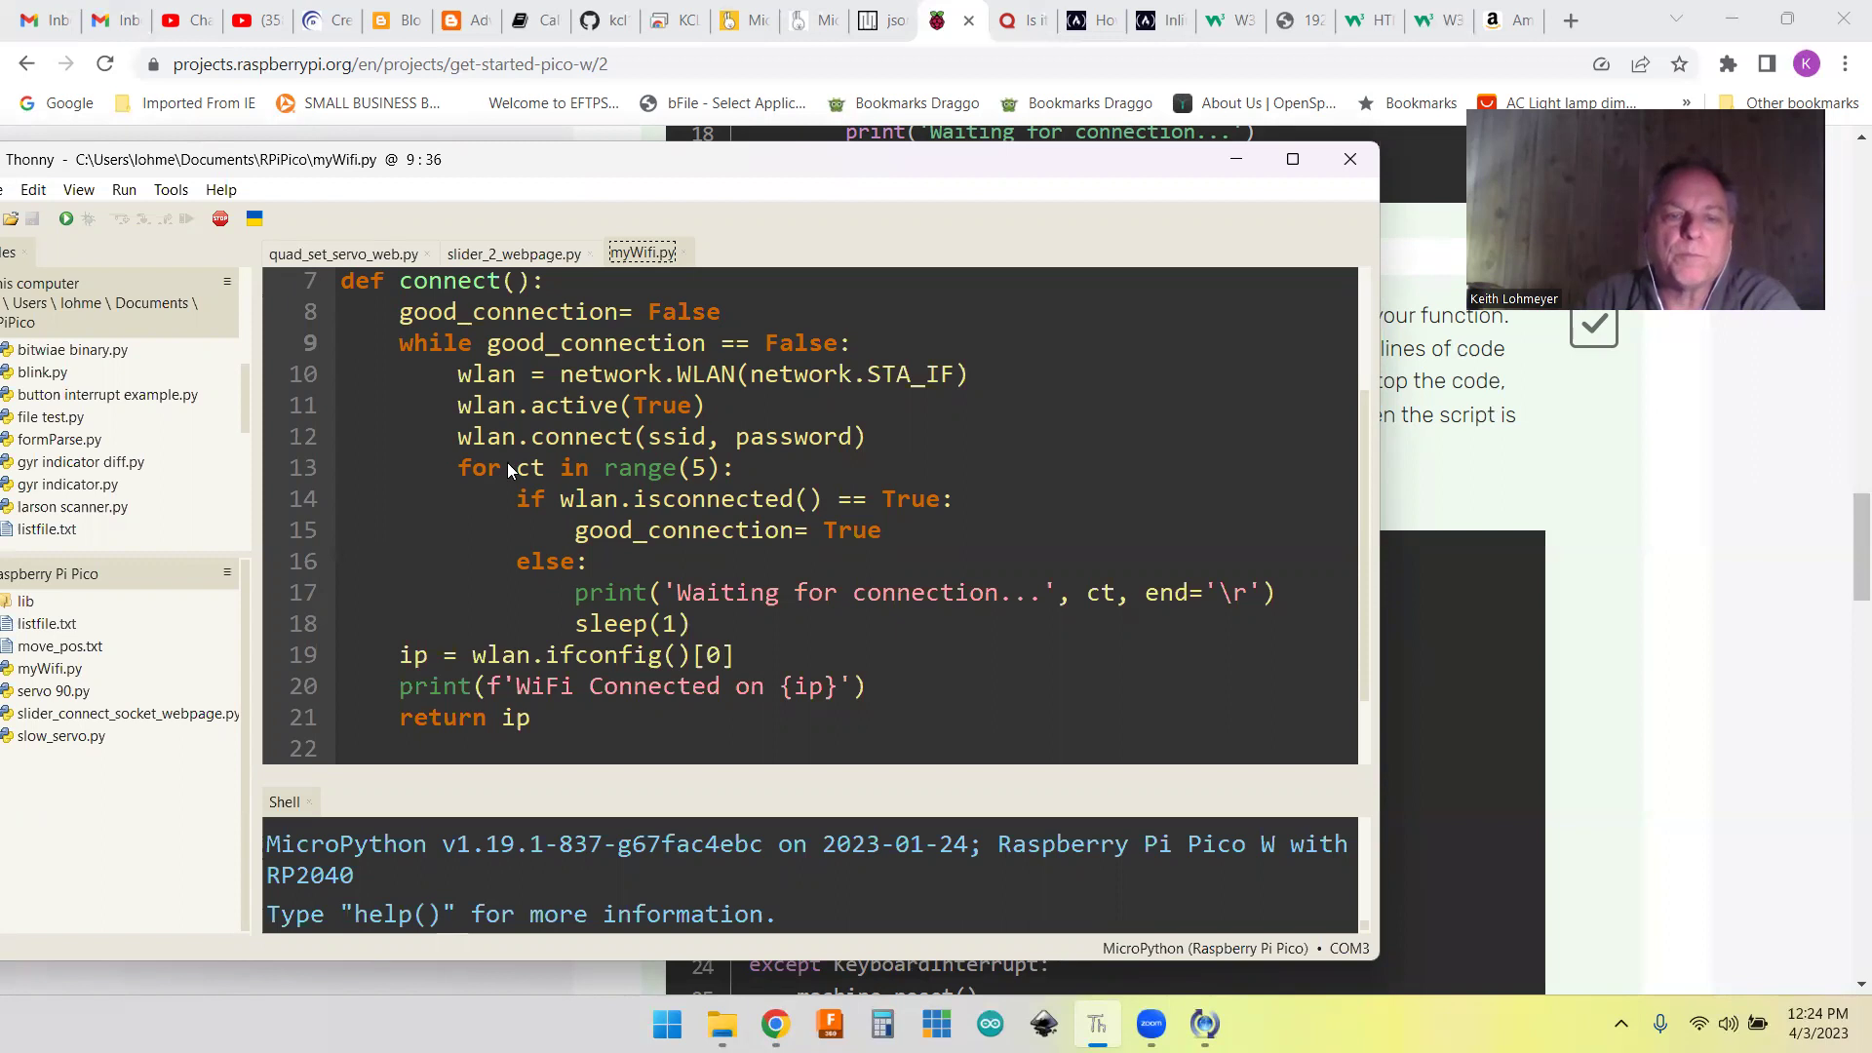
click(1584, 689)
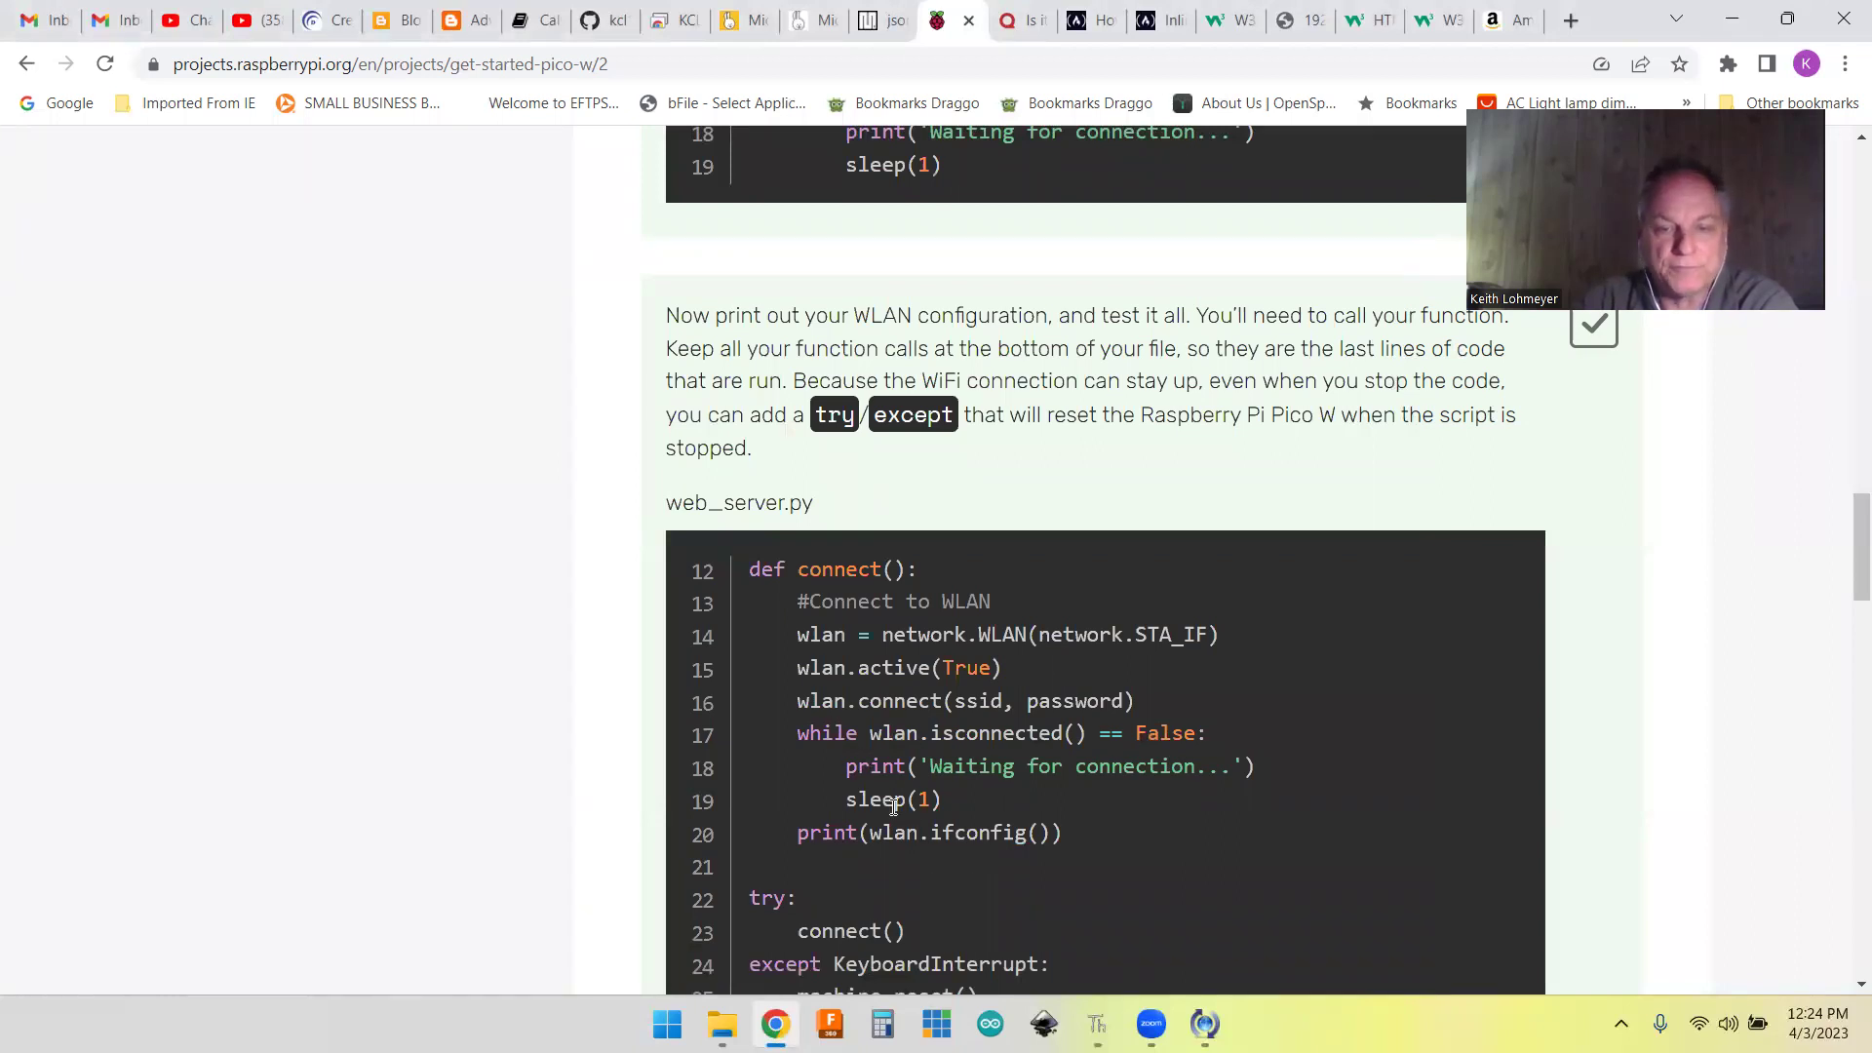
Bring Thonny's myWifi.py editor back to the front
click(1096, 1025)
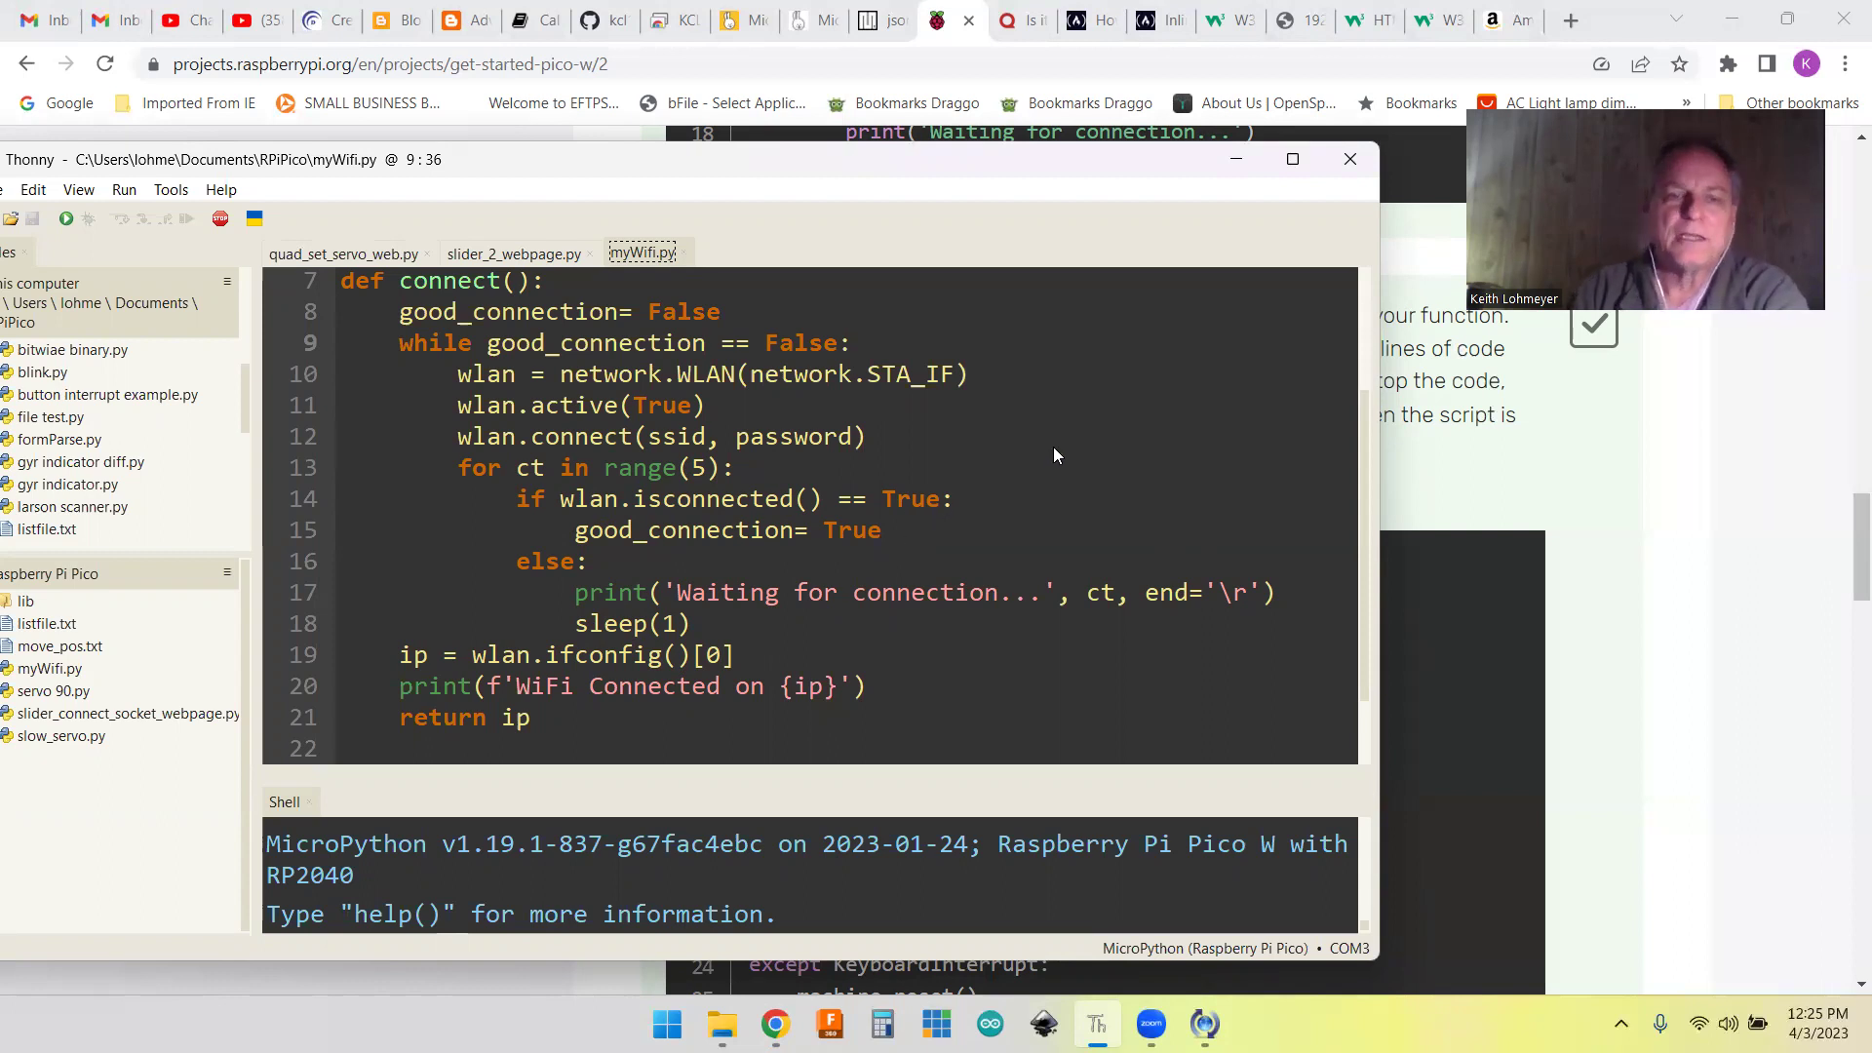
mouse_move(513, 254)
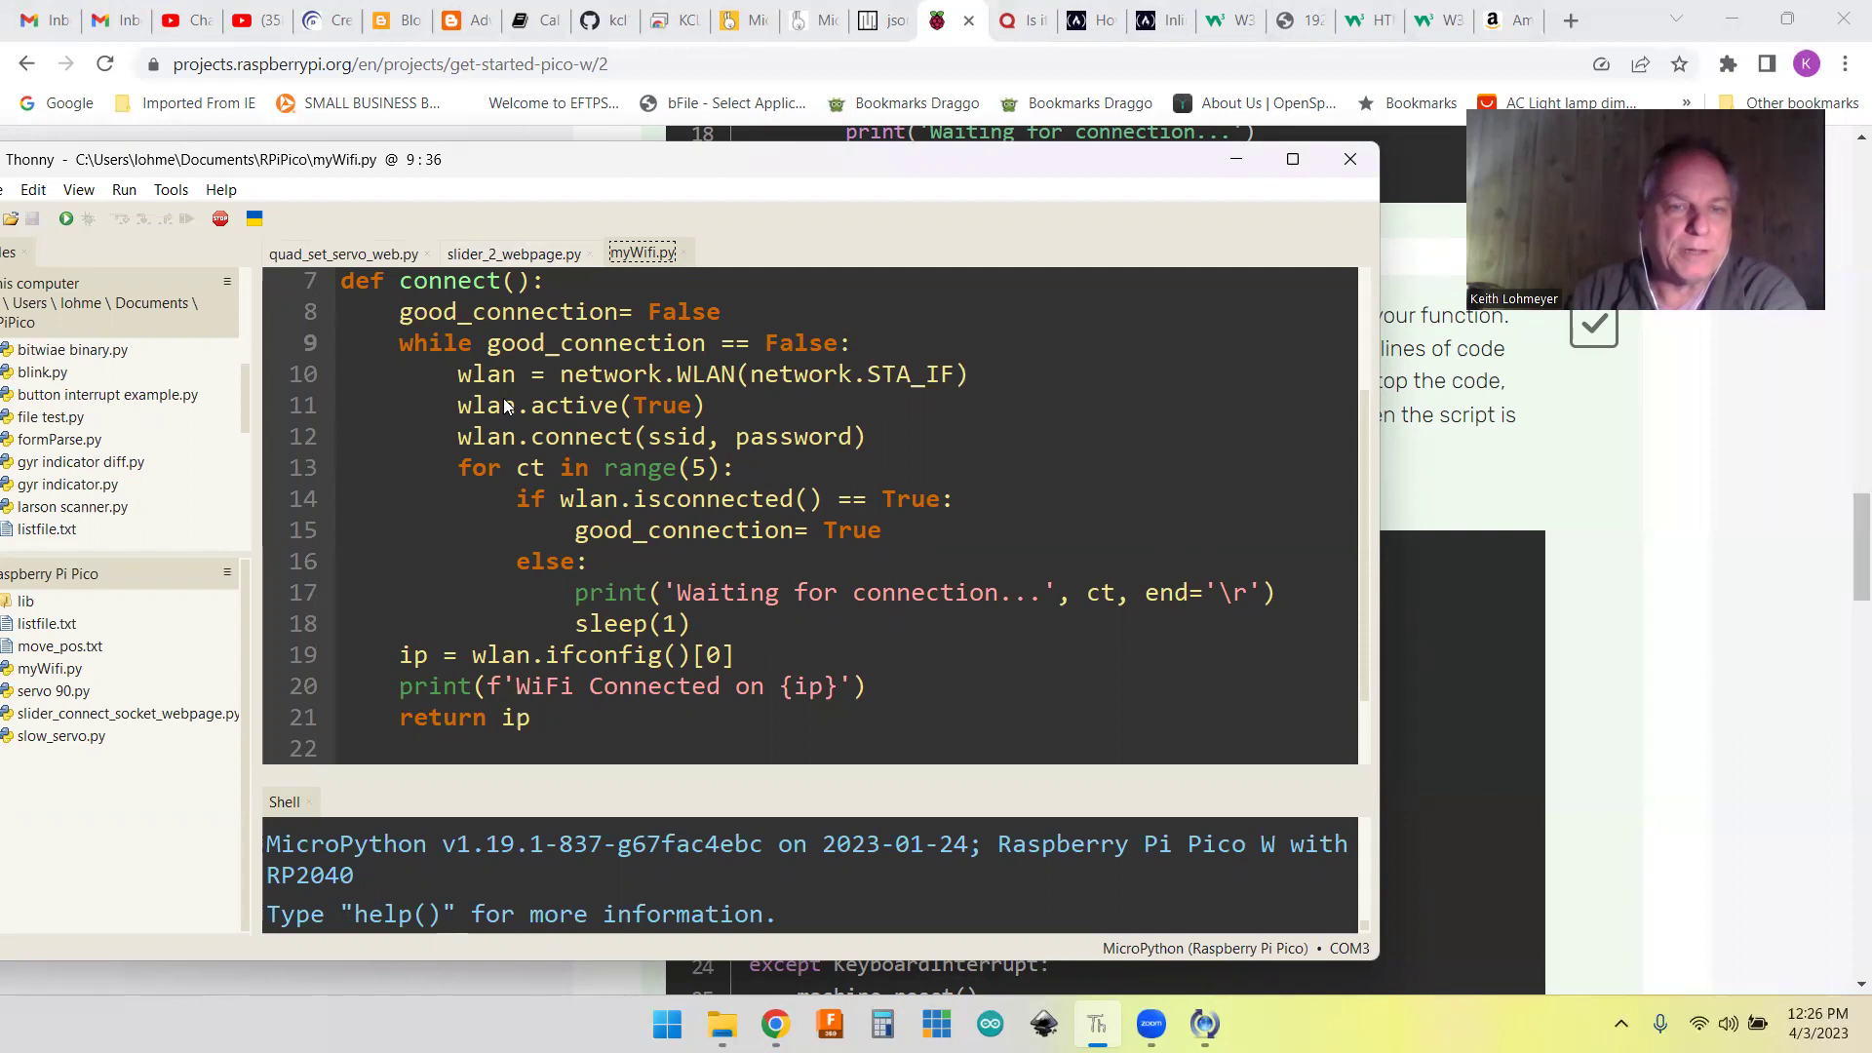
Look over slider_2_webpage.py, then go back to myWifi.py's connect function
click(528, 257)
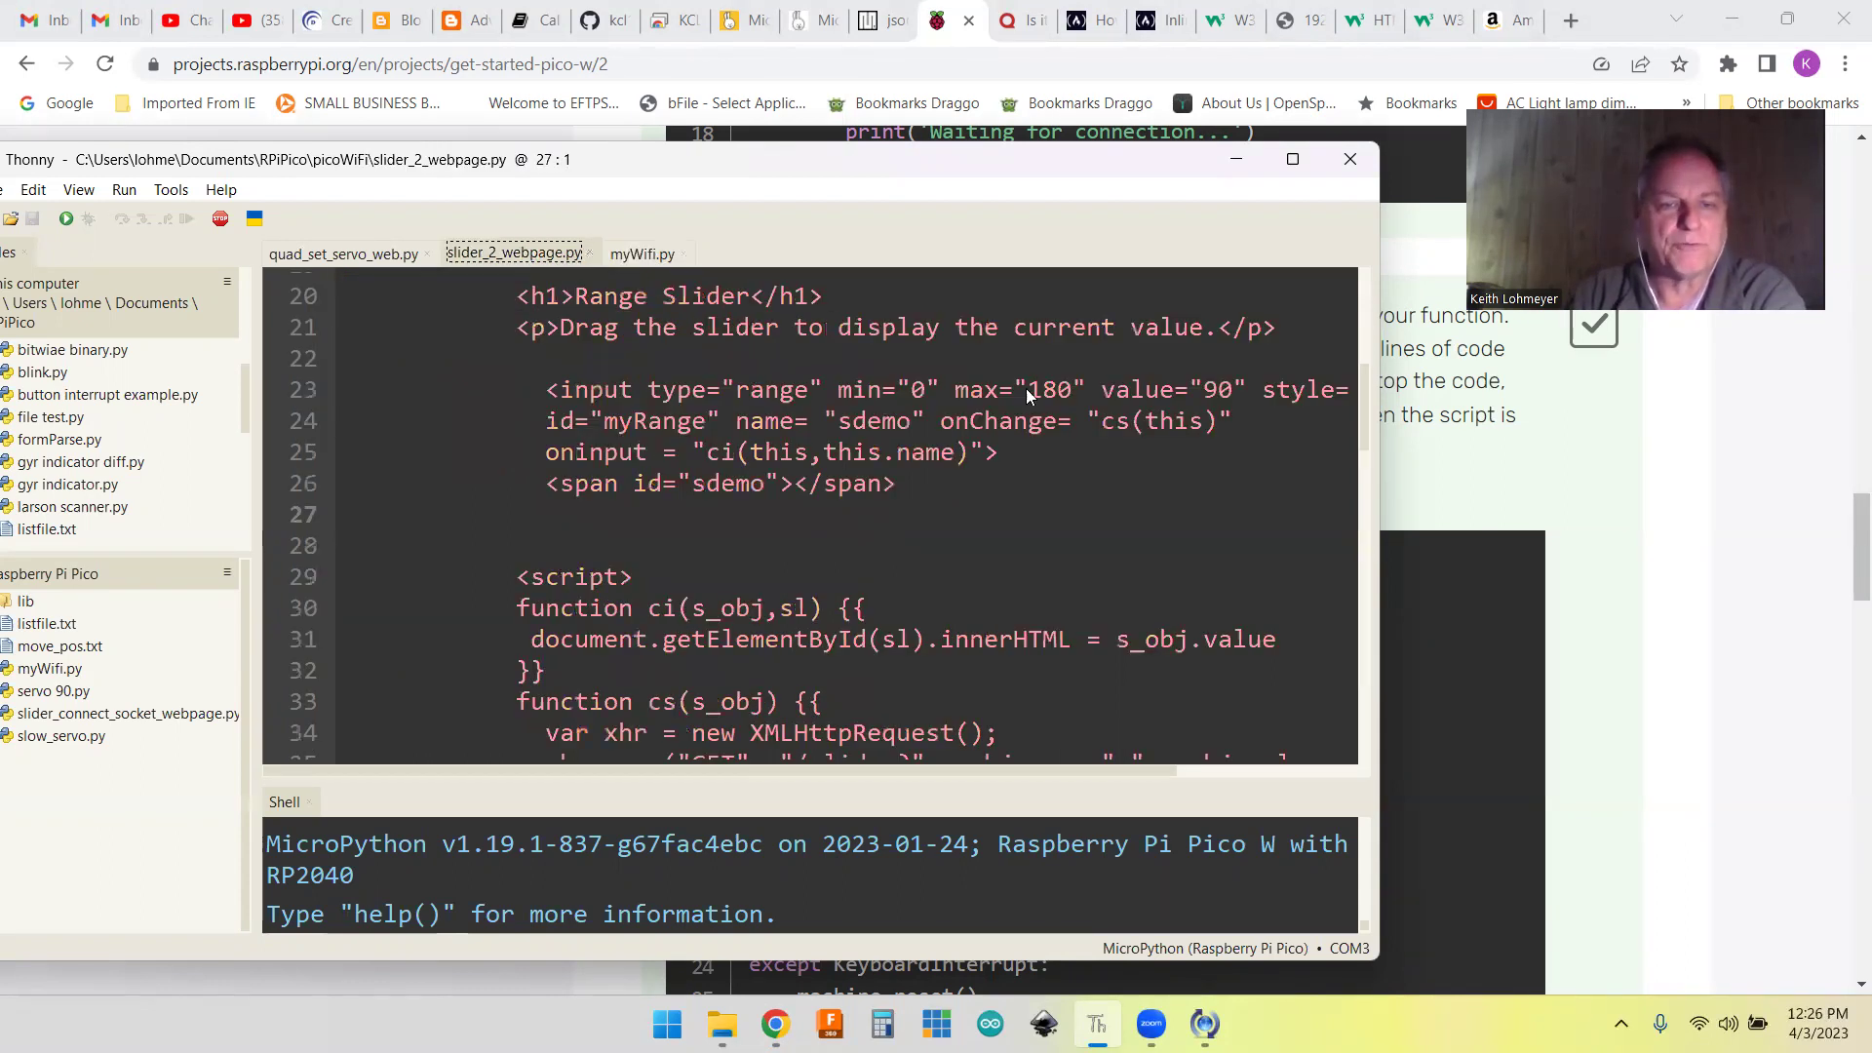
scroll(1130, 502, up, 3)
scroll(1130, 508, up, 1)
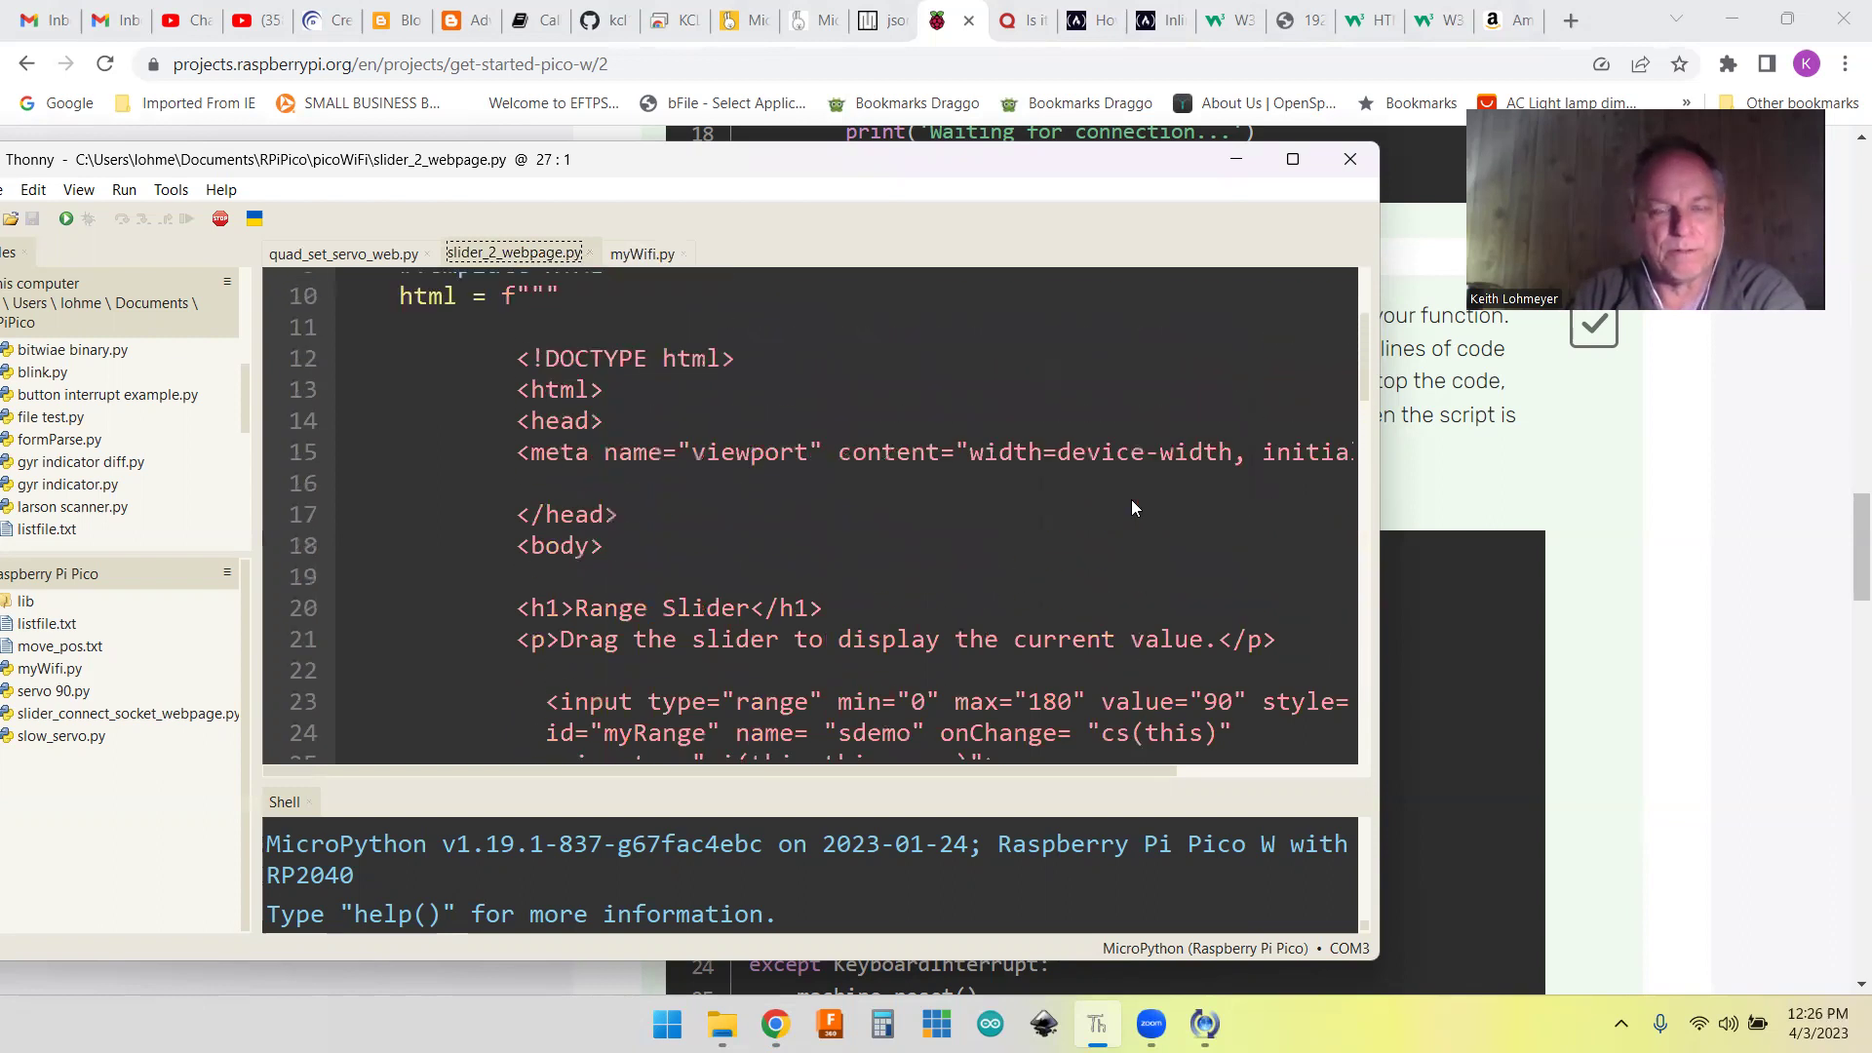
scroll(1130, 507, up, 2)
scroll(1129, 507, up, 1)
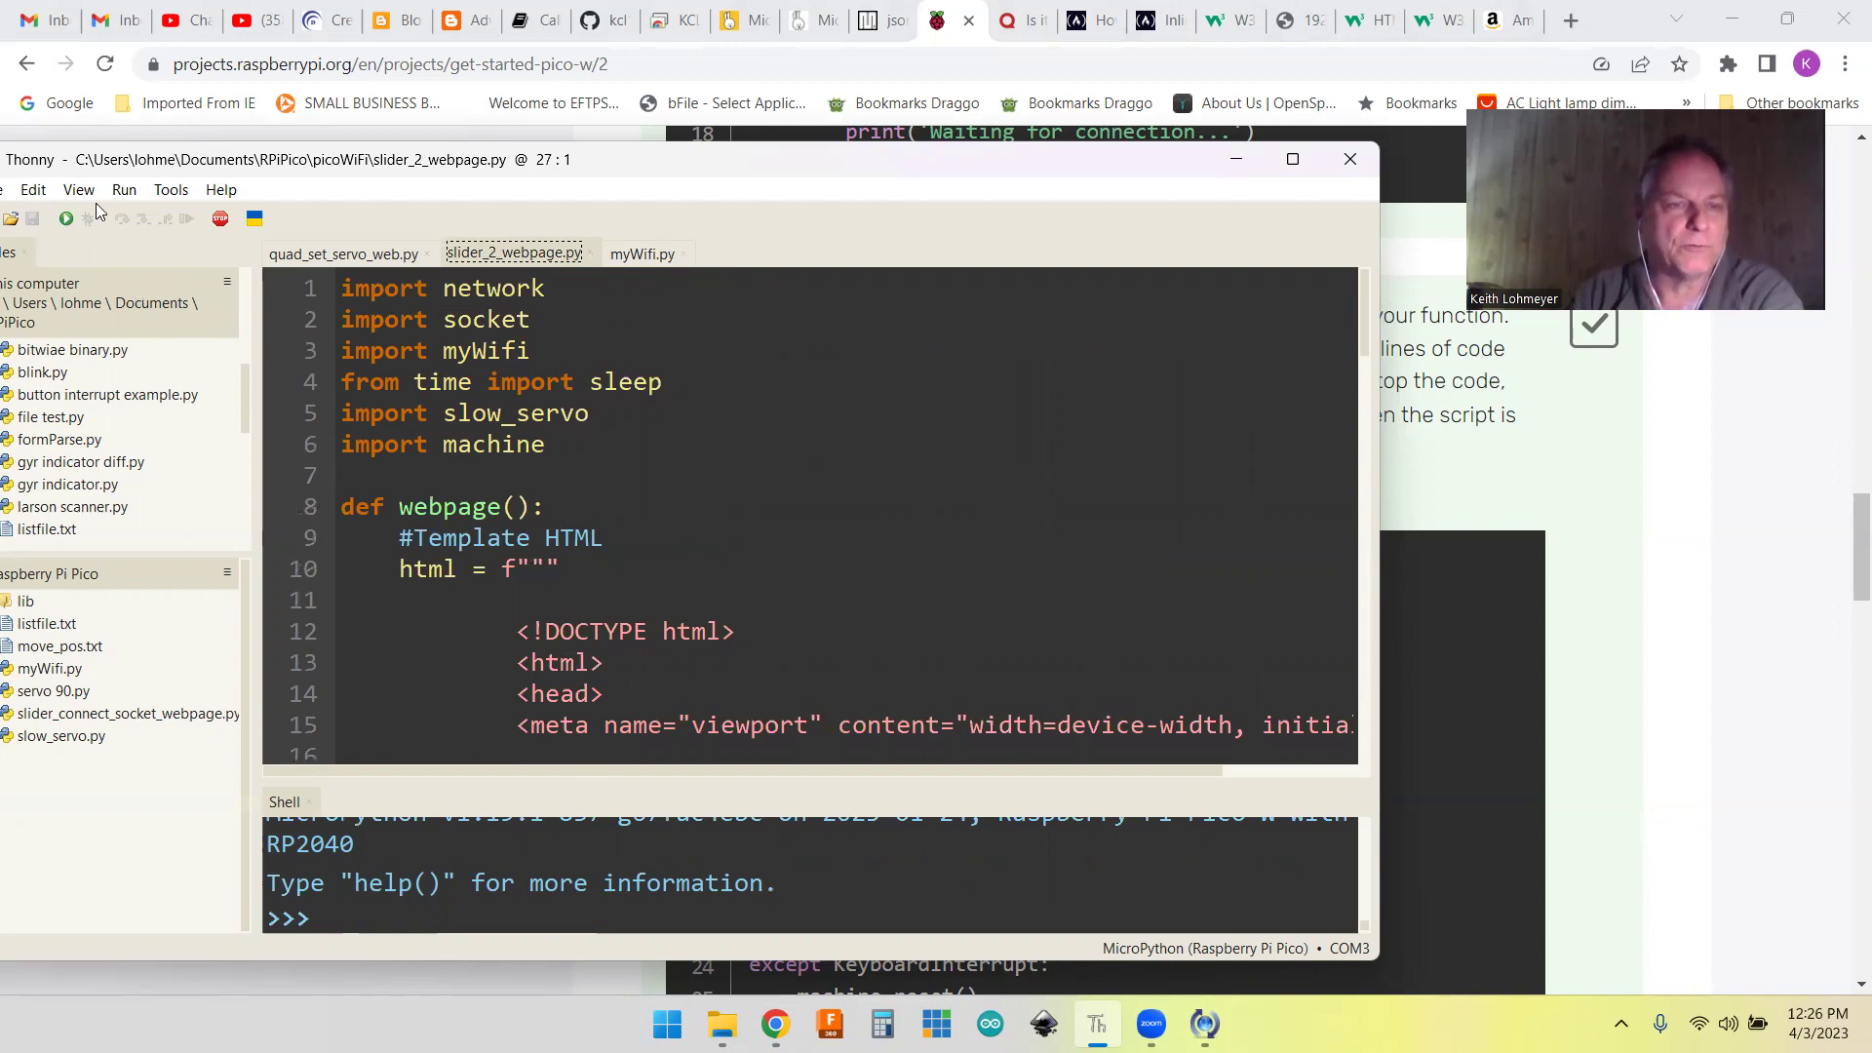
click(647, 255)
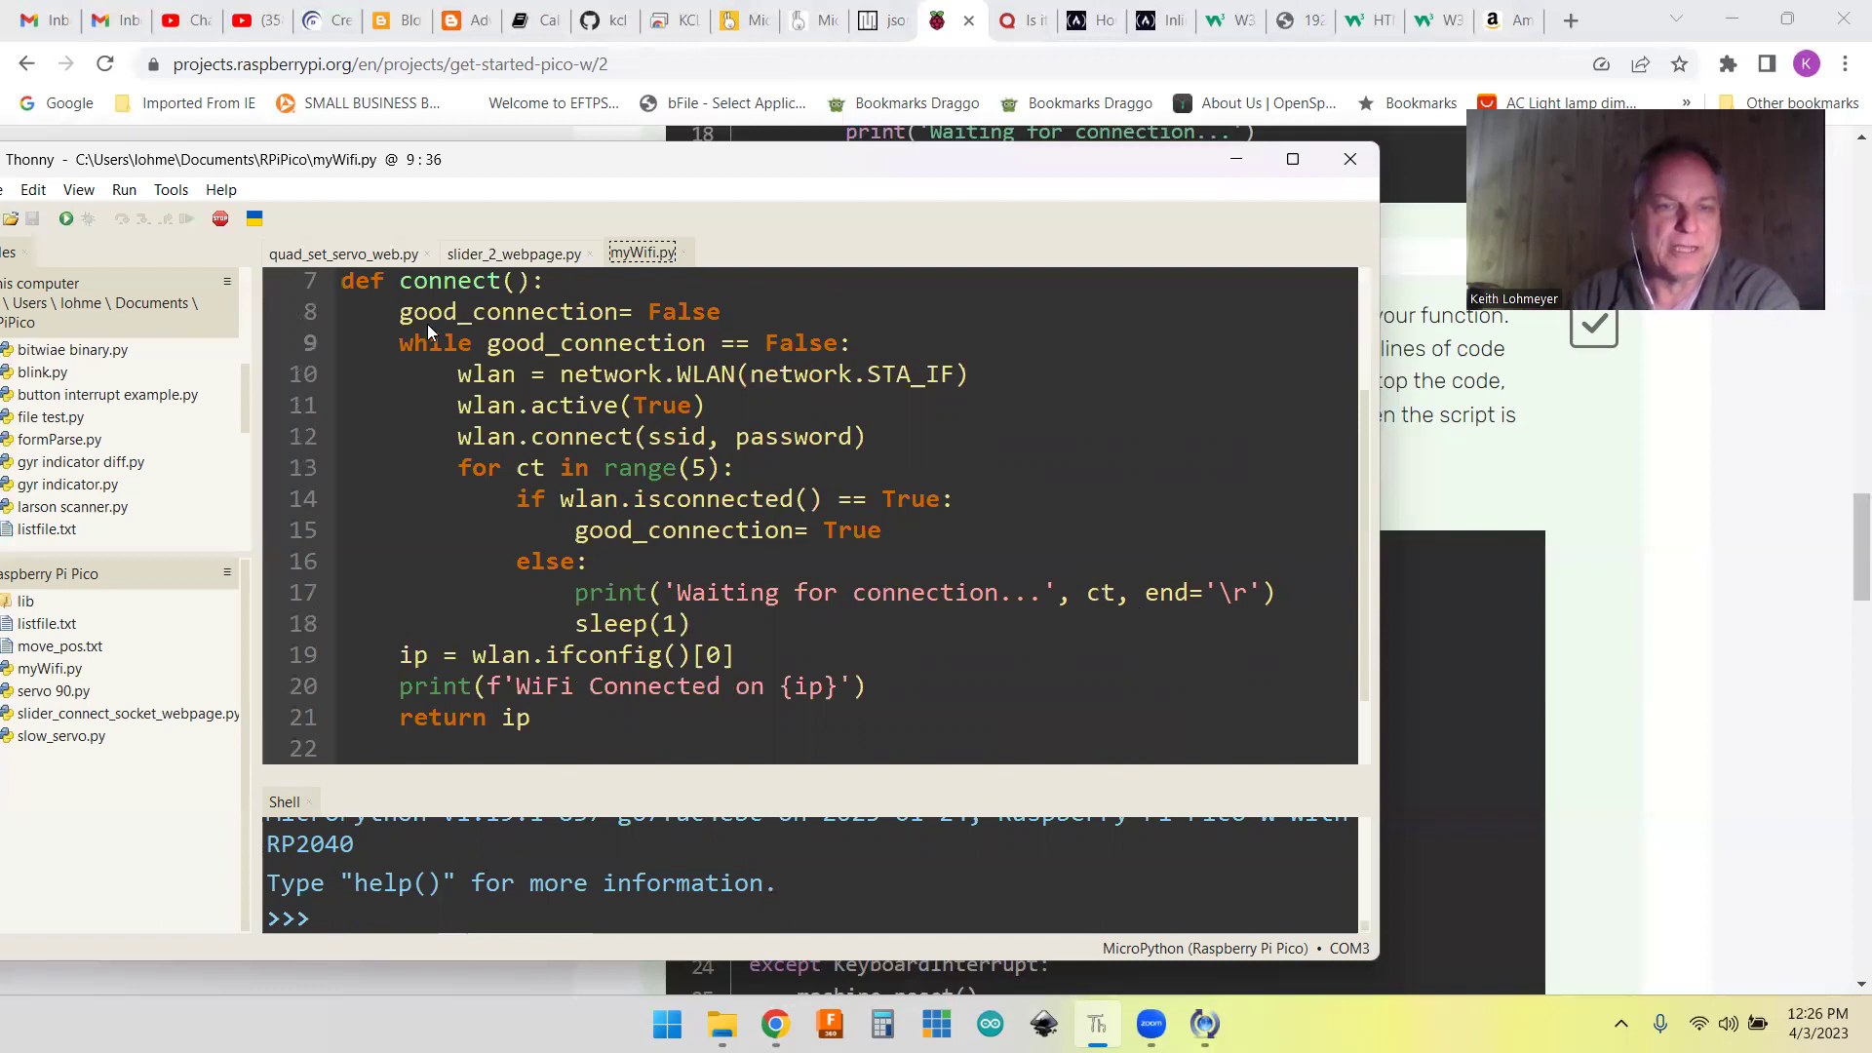
Run slider_2_webpage.py until WiFi connects on 192.168.1.233, then restart the Pico interpreter
click(512, 252)
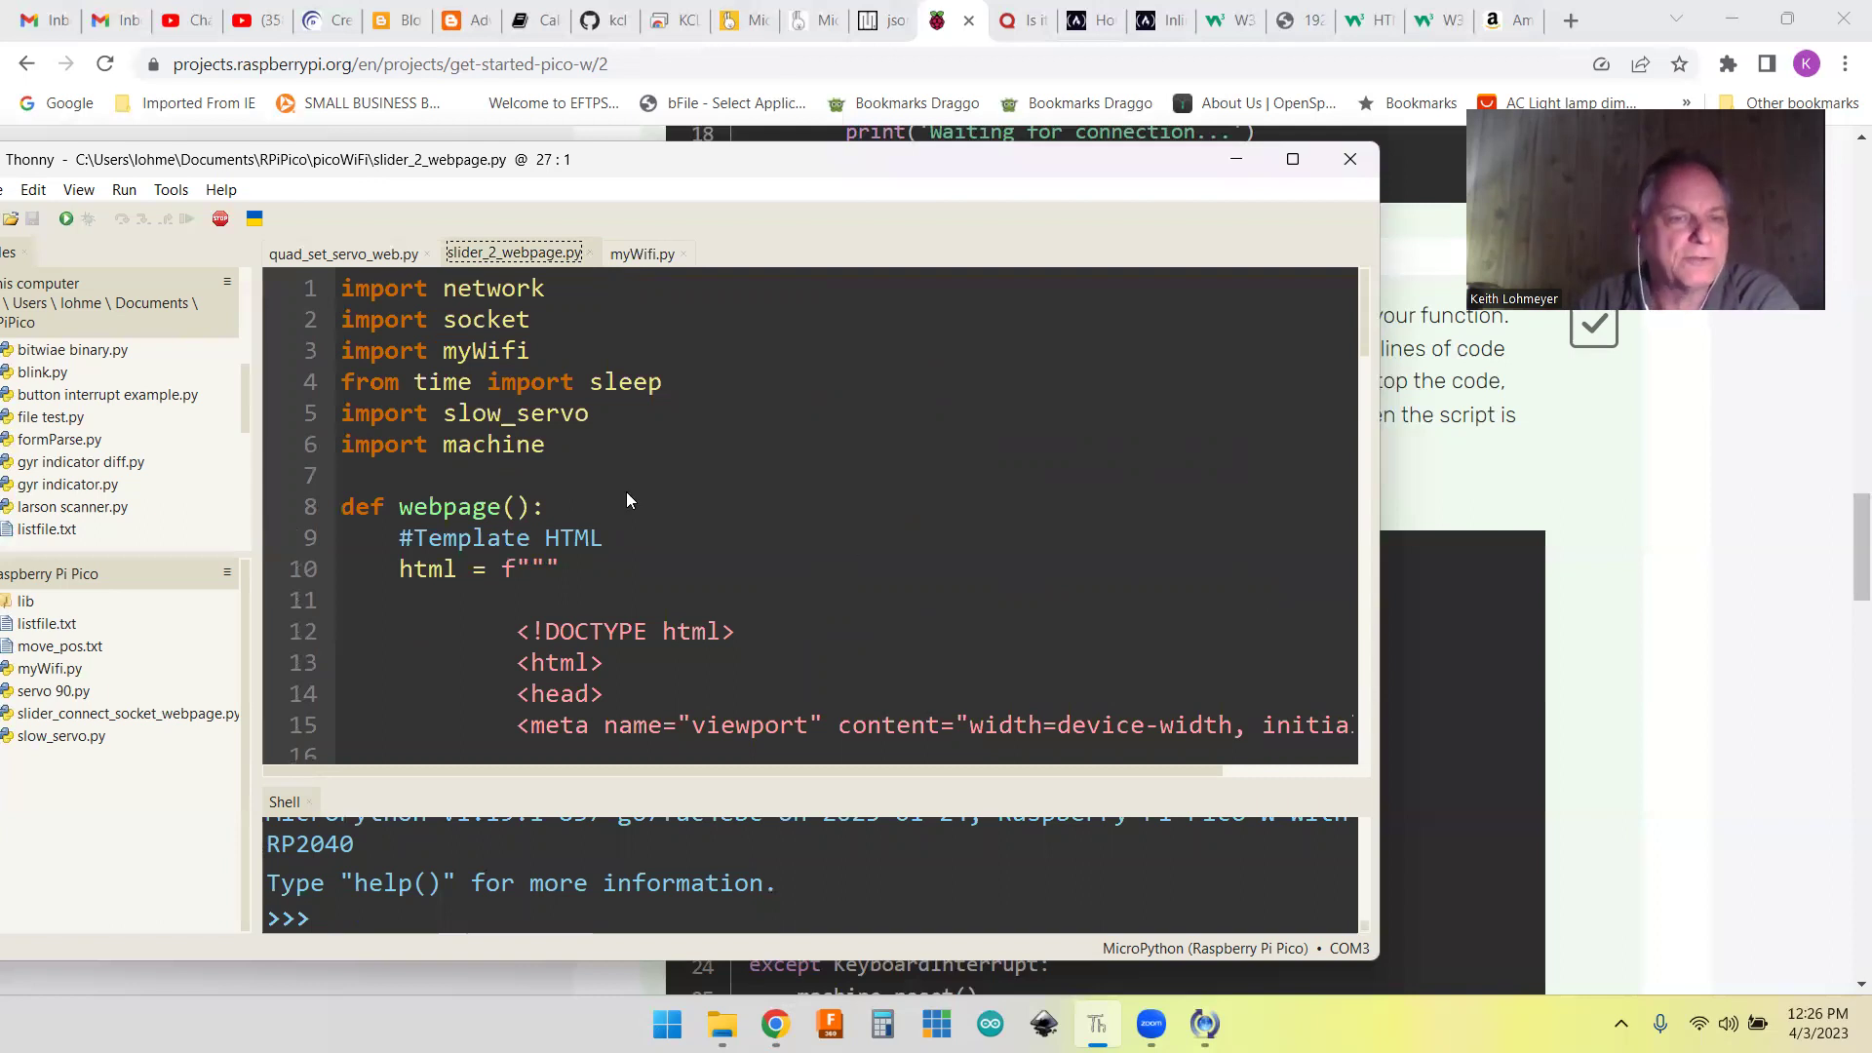
click(67, 218)
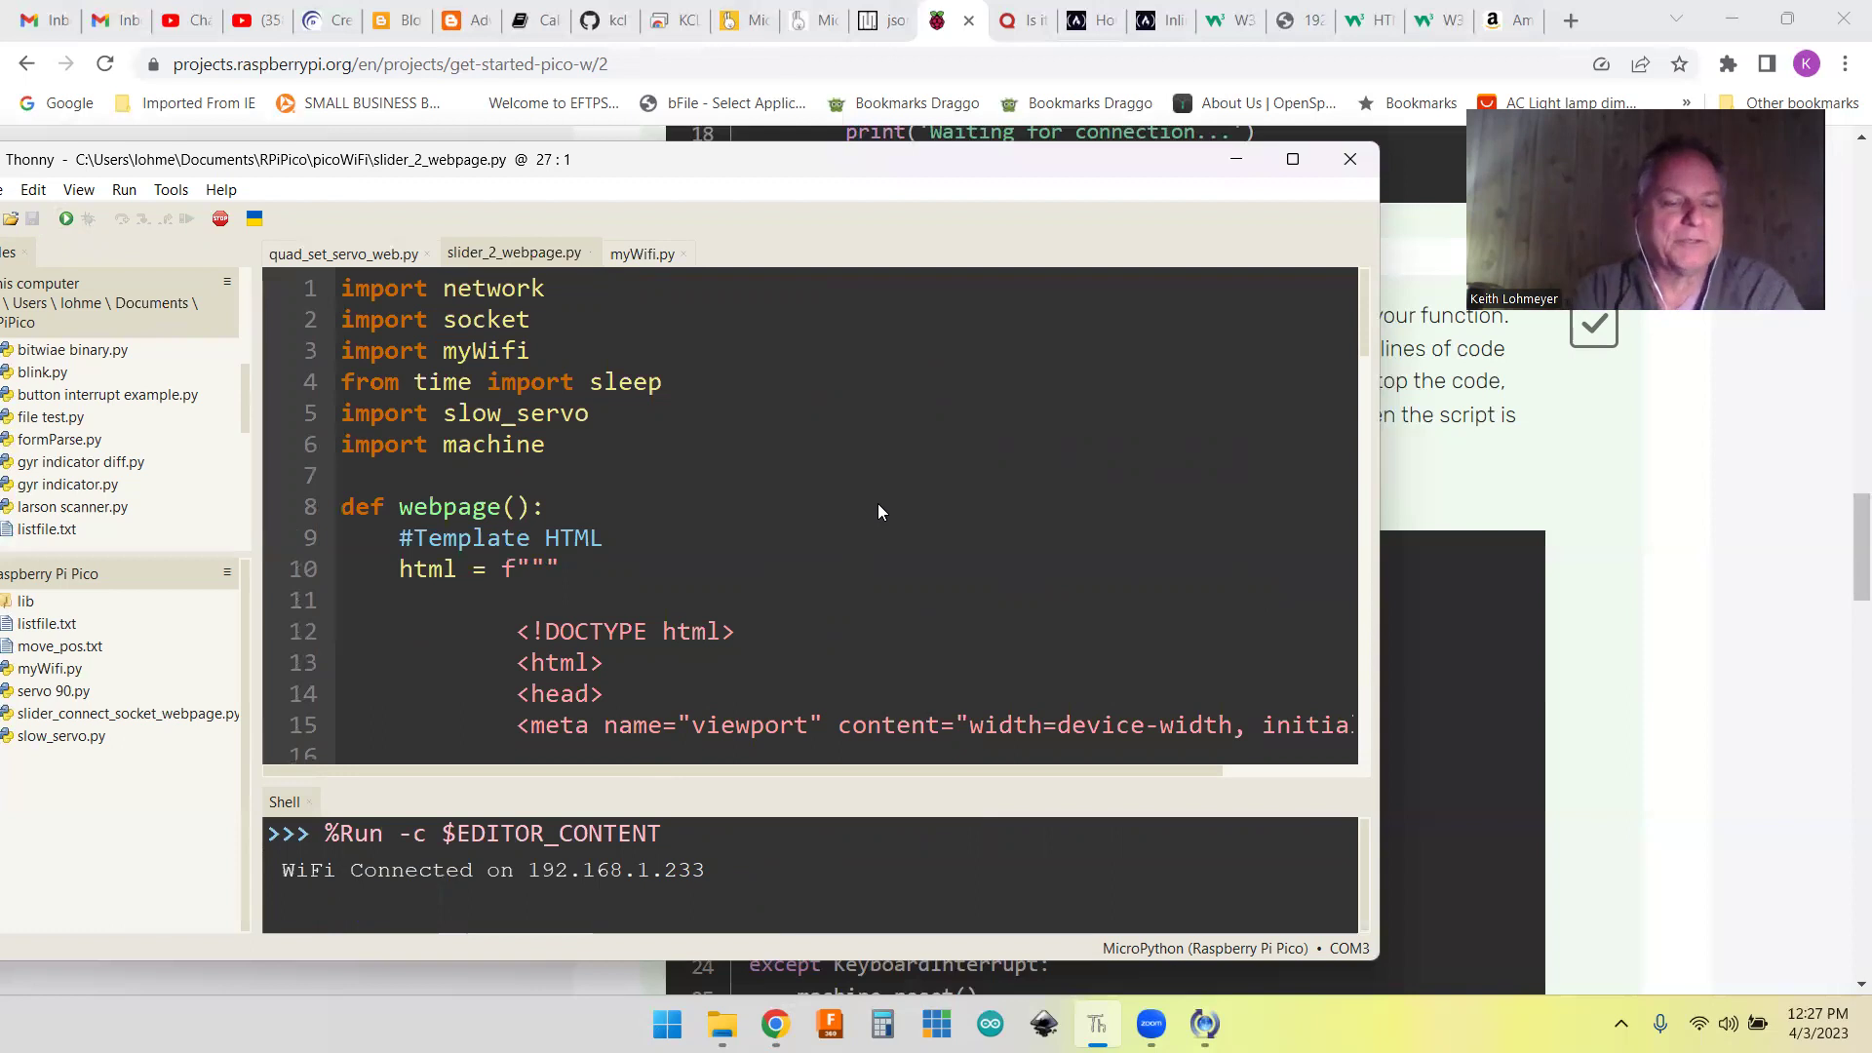
key(ctrl+F2)
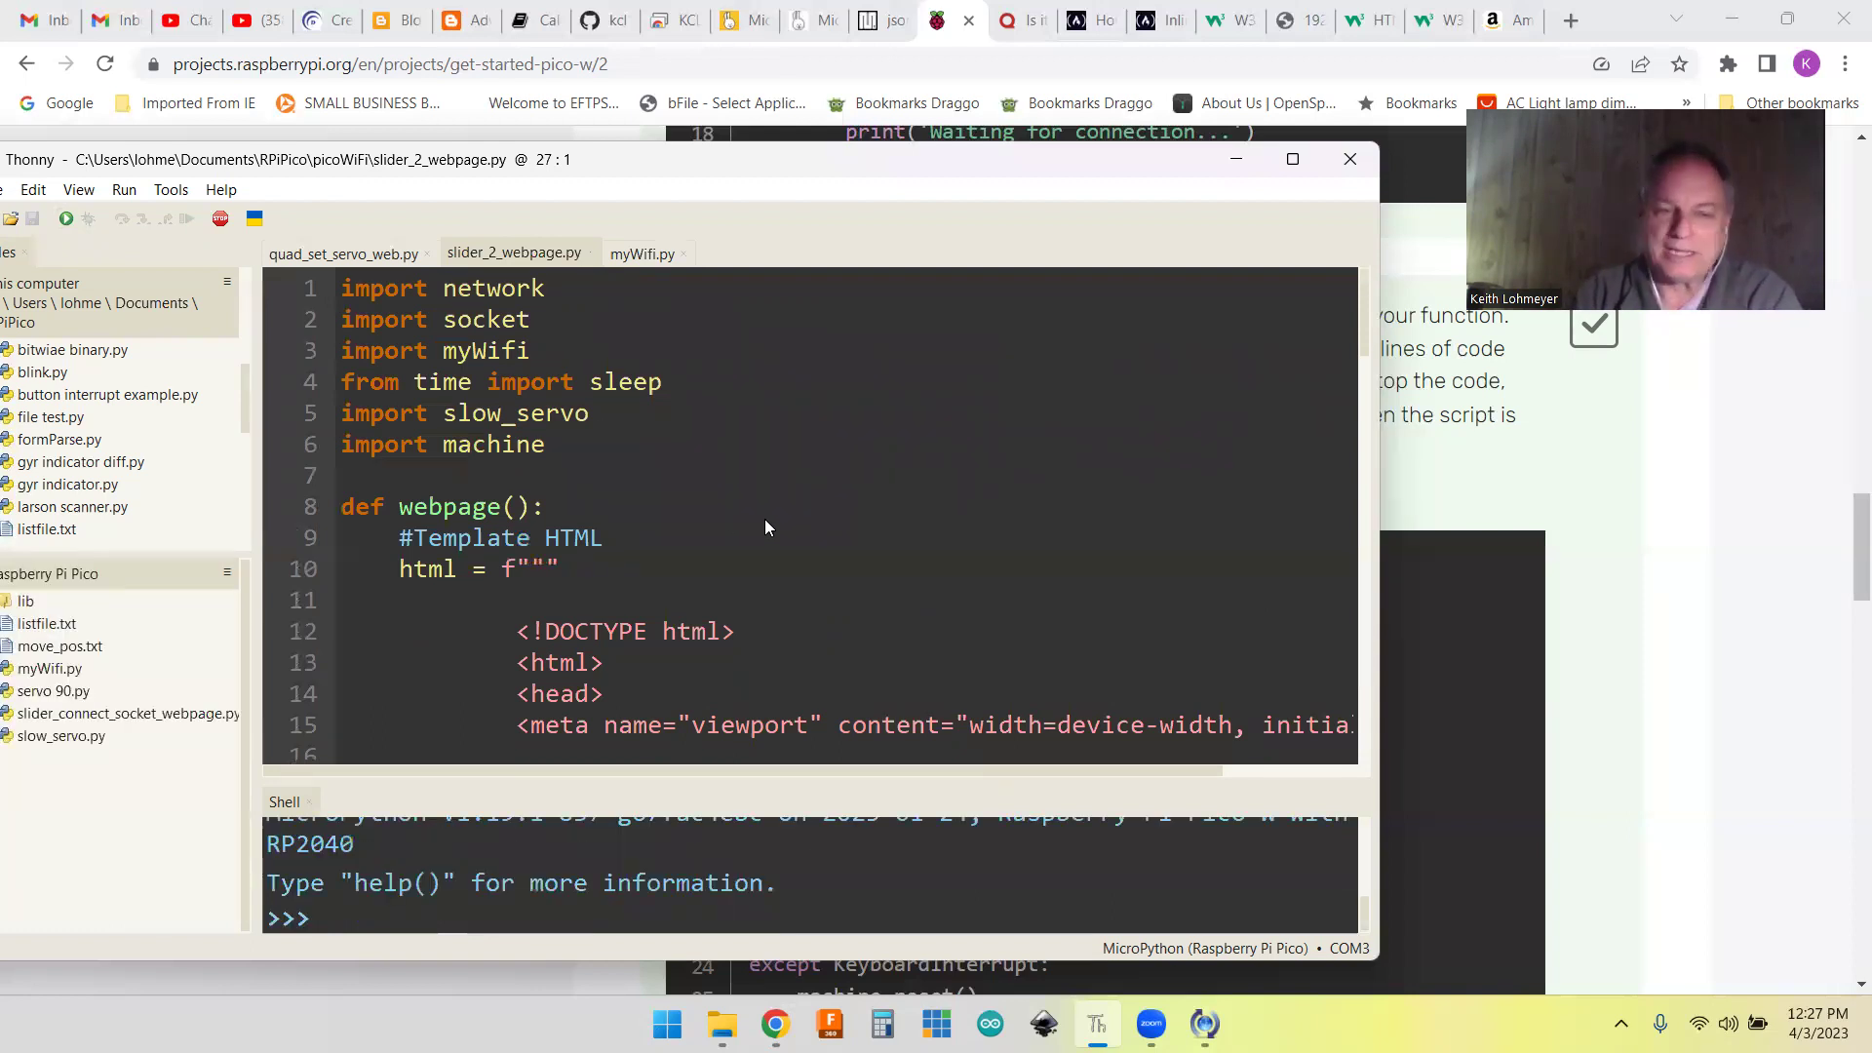
Rerun slider_2_webpage.py until WiFi reconnects on 192.168.1.233, then view myWifi.py
click(66, 221)
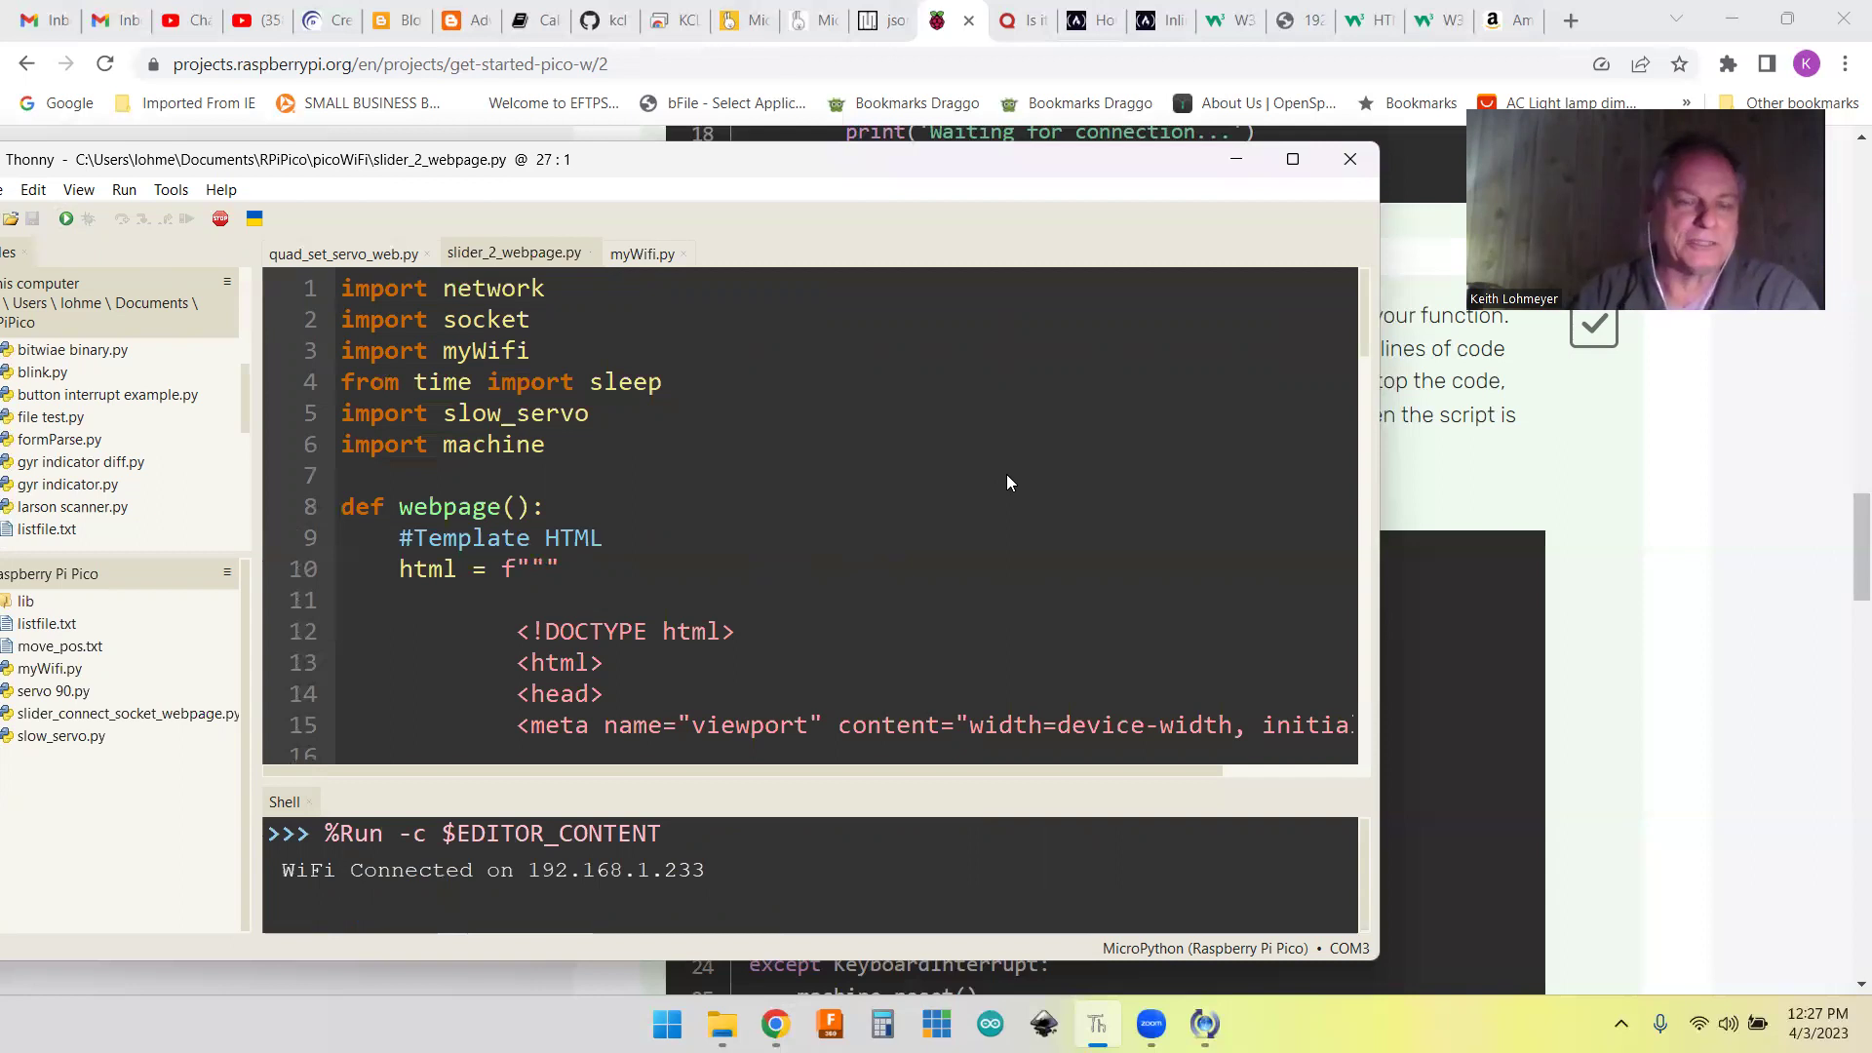
click(628, 253)
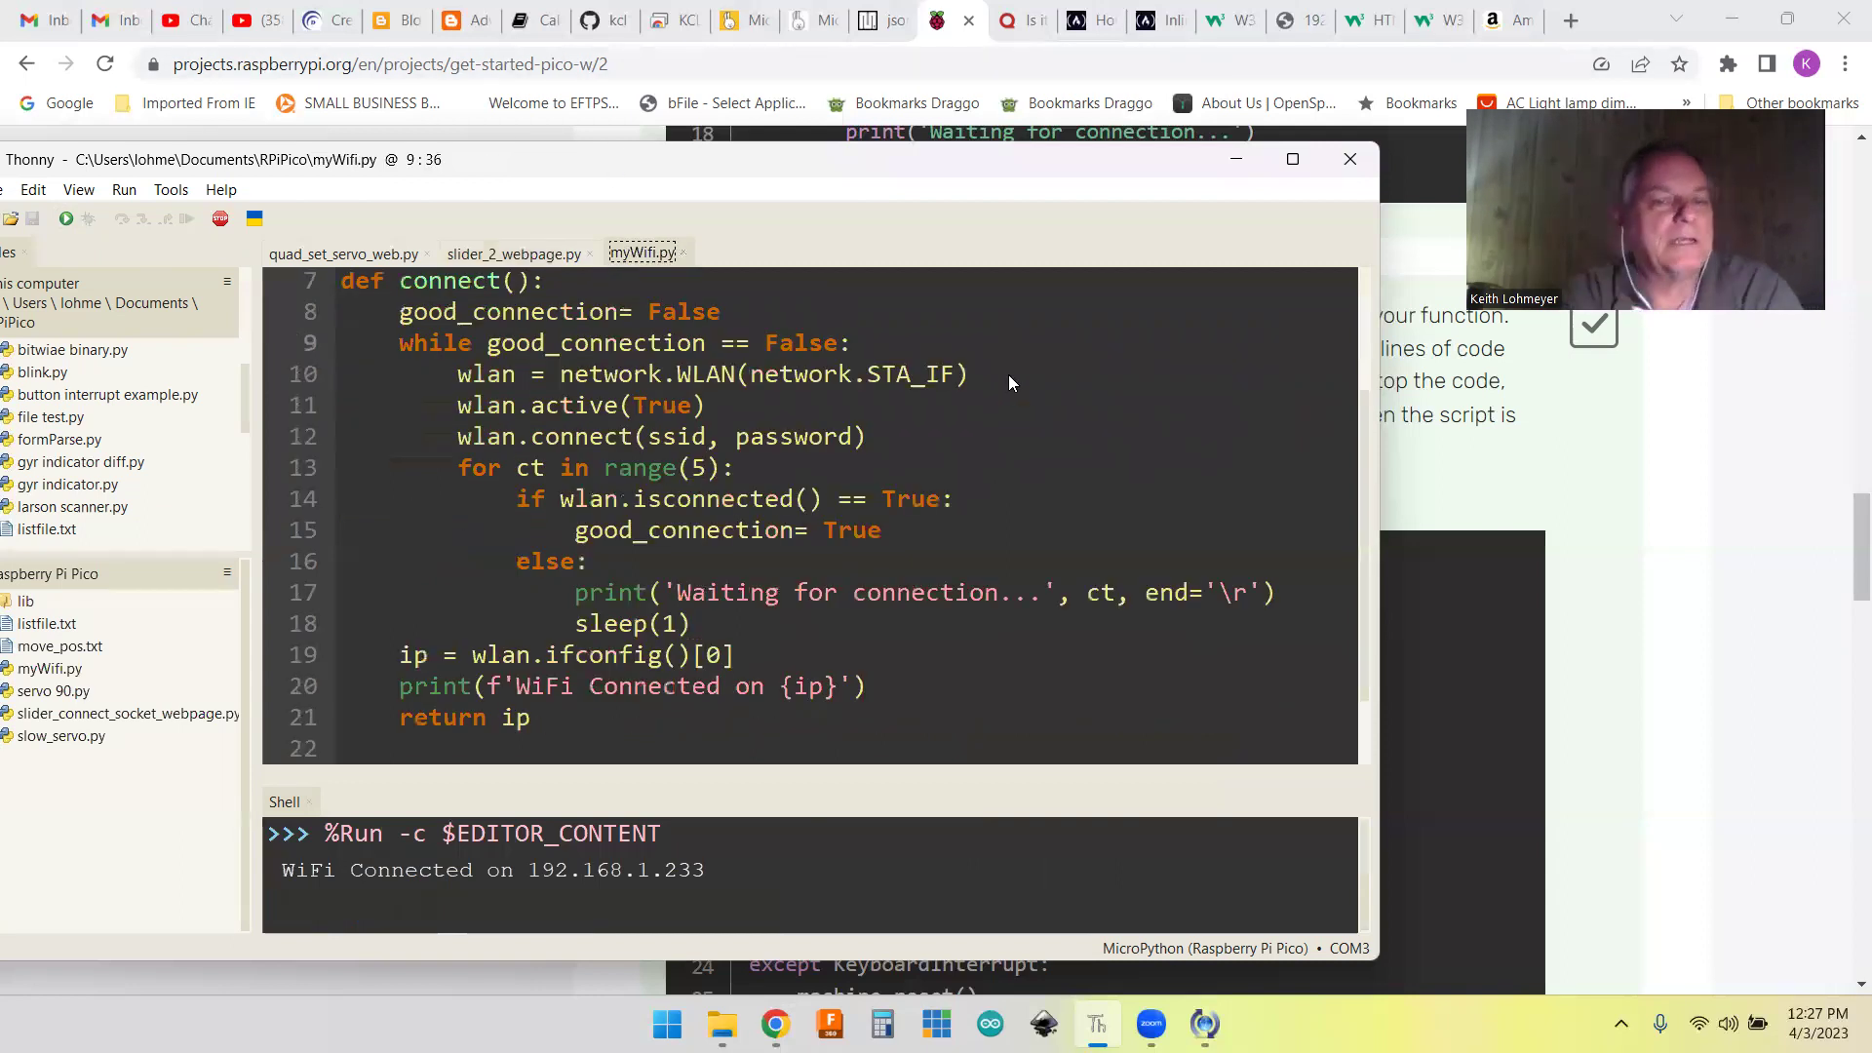